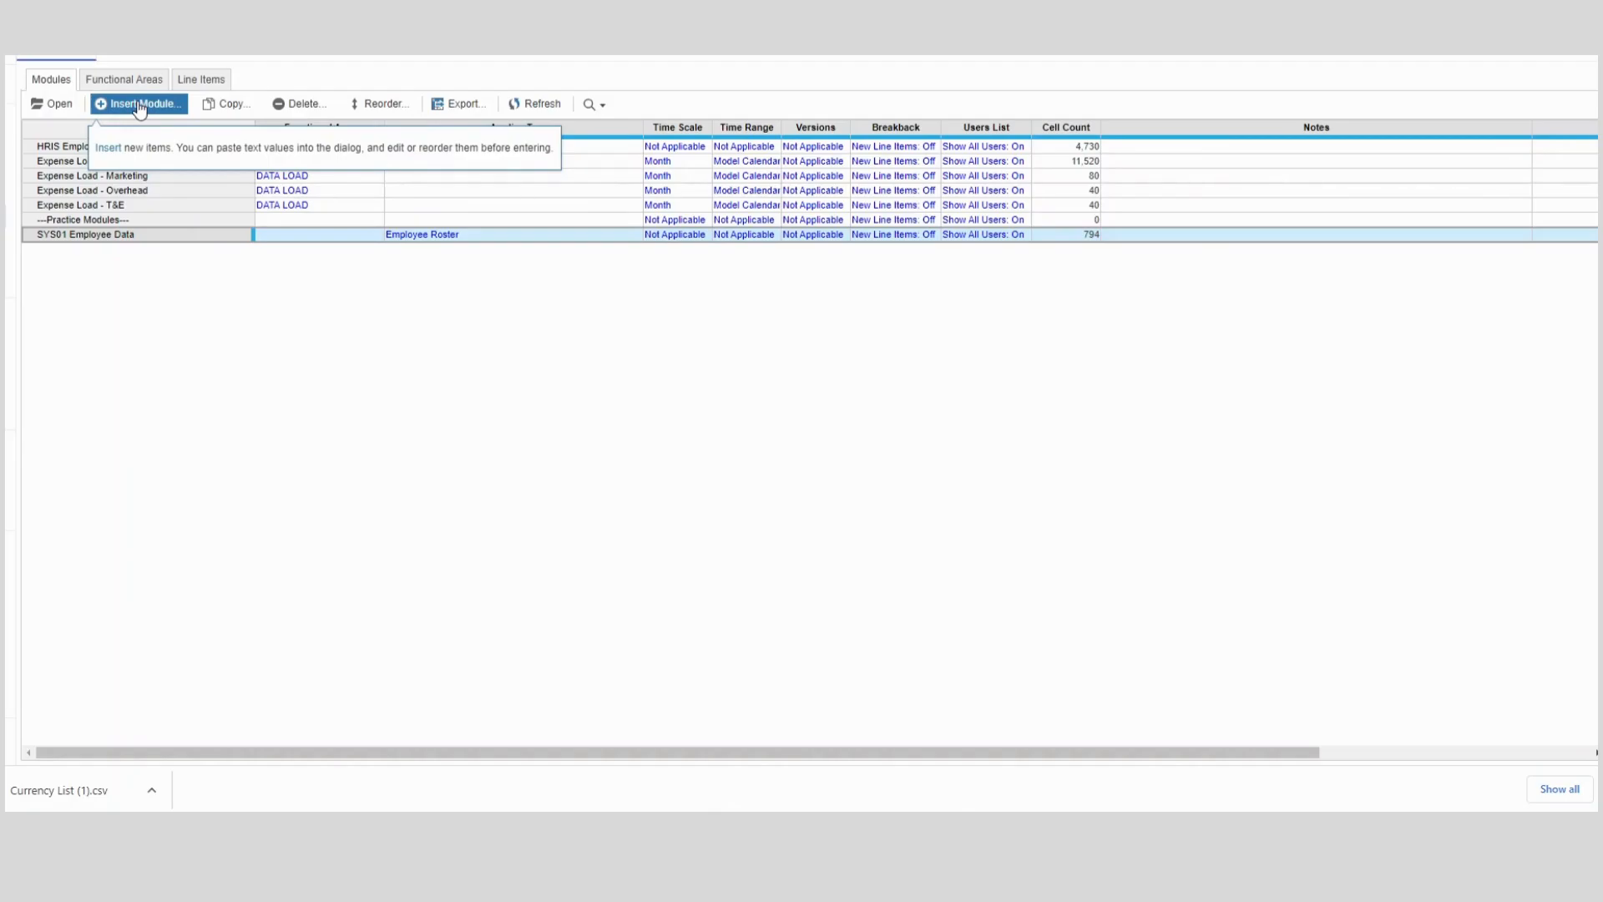
Start a new module named SYS02 Currency Details and remove the Time dimension from its columns
click(139, 106)
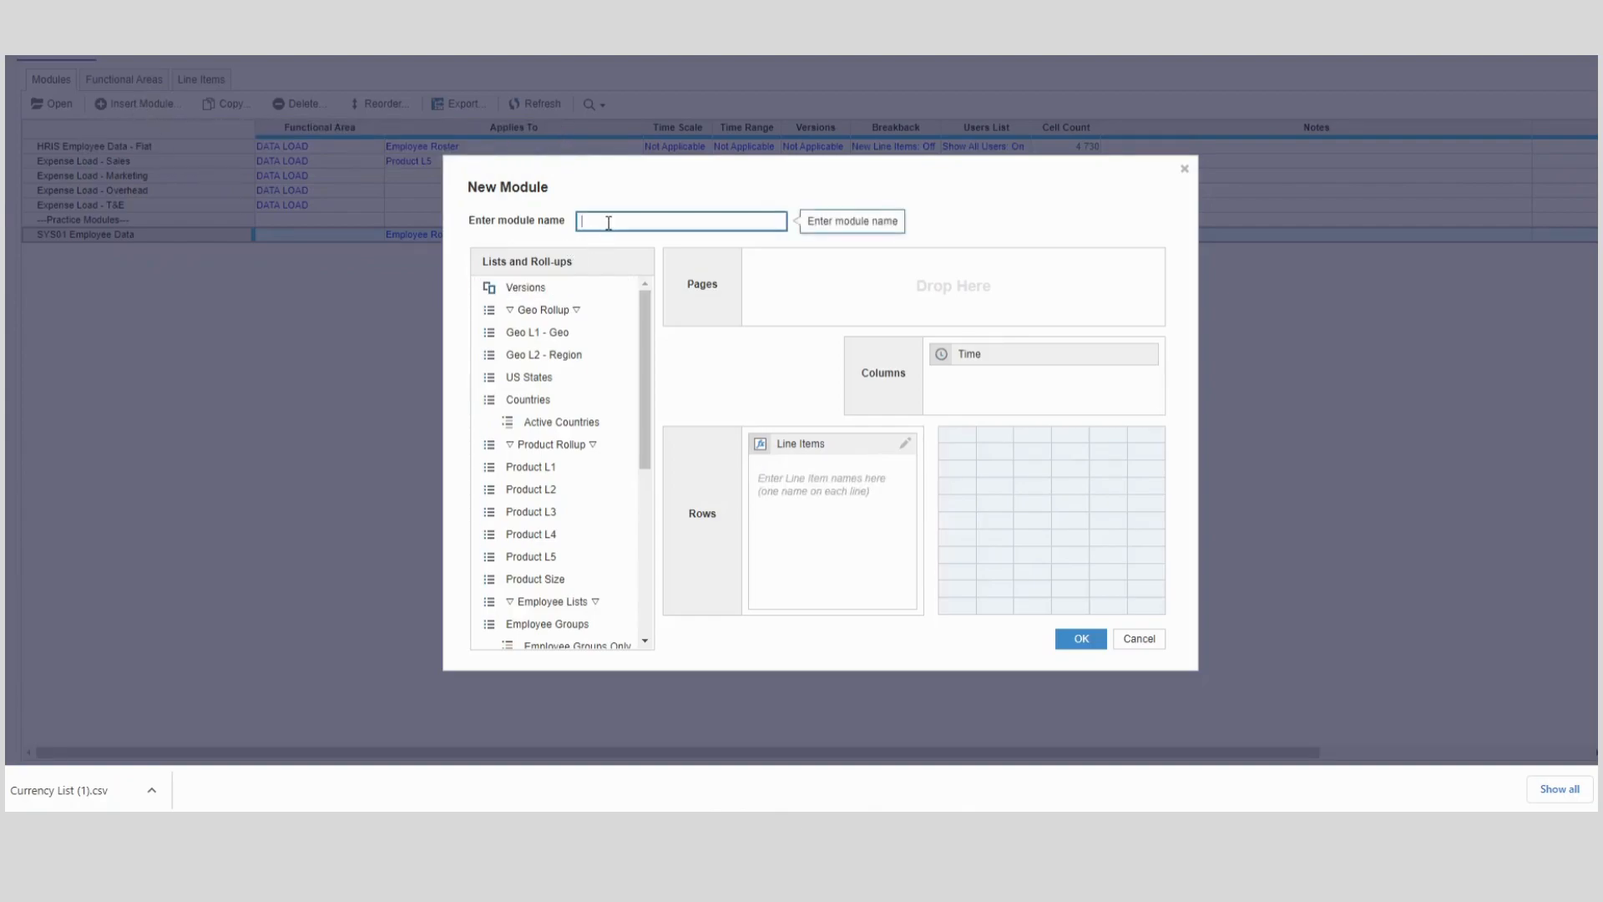
text(SYS02)
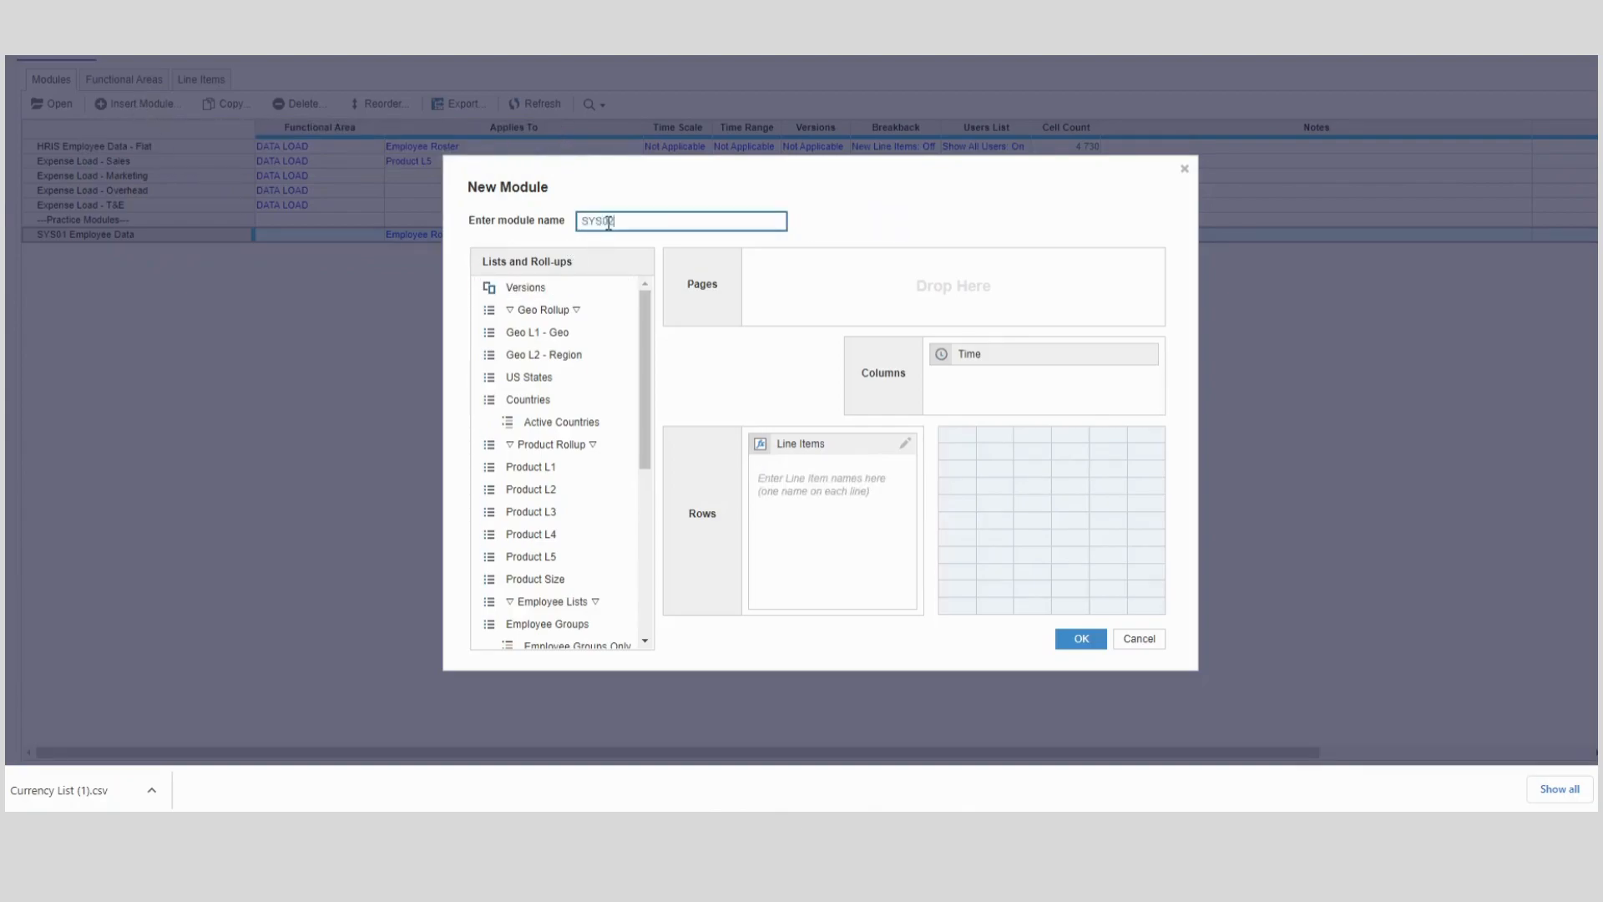
text( Currency Details)
click(1035, 369)
drag(1037, 362, 567, 368)
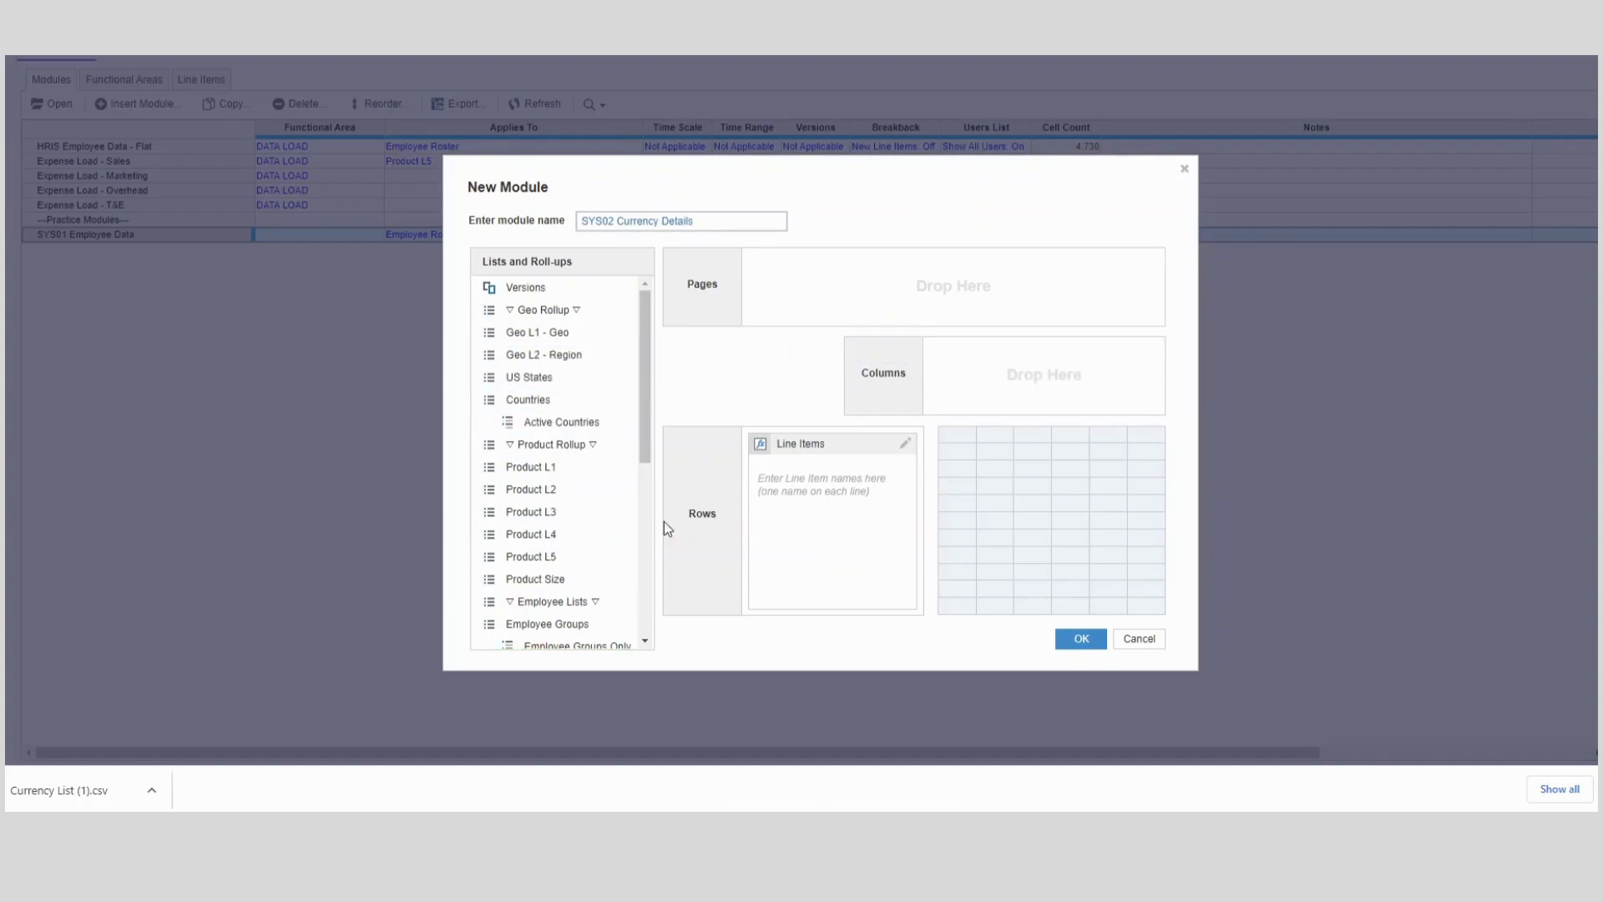
Create the module with a Delete? line item, placing line items on columns and Currency List on rows
click(819, 491)
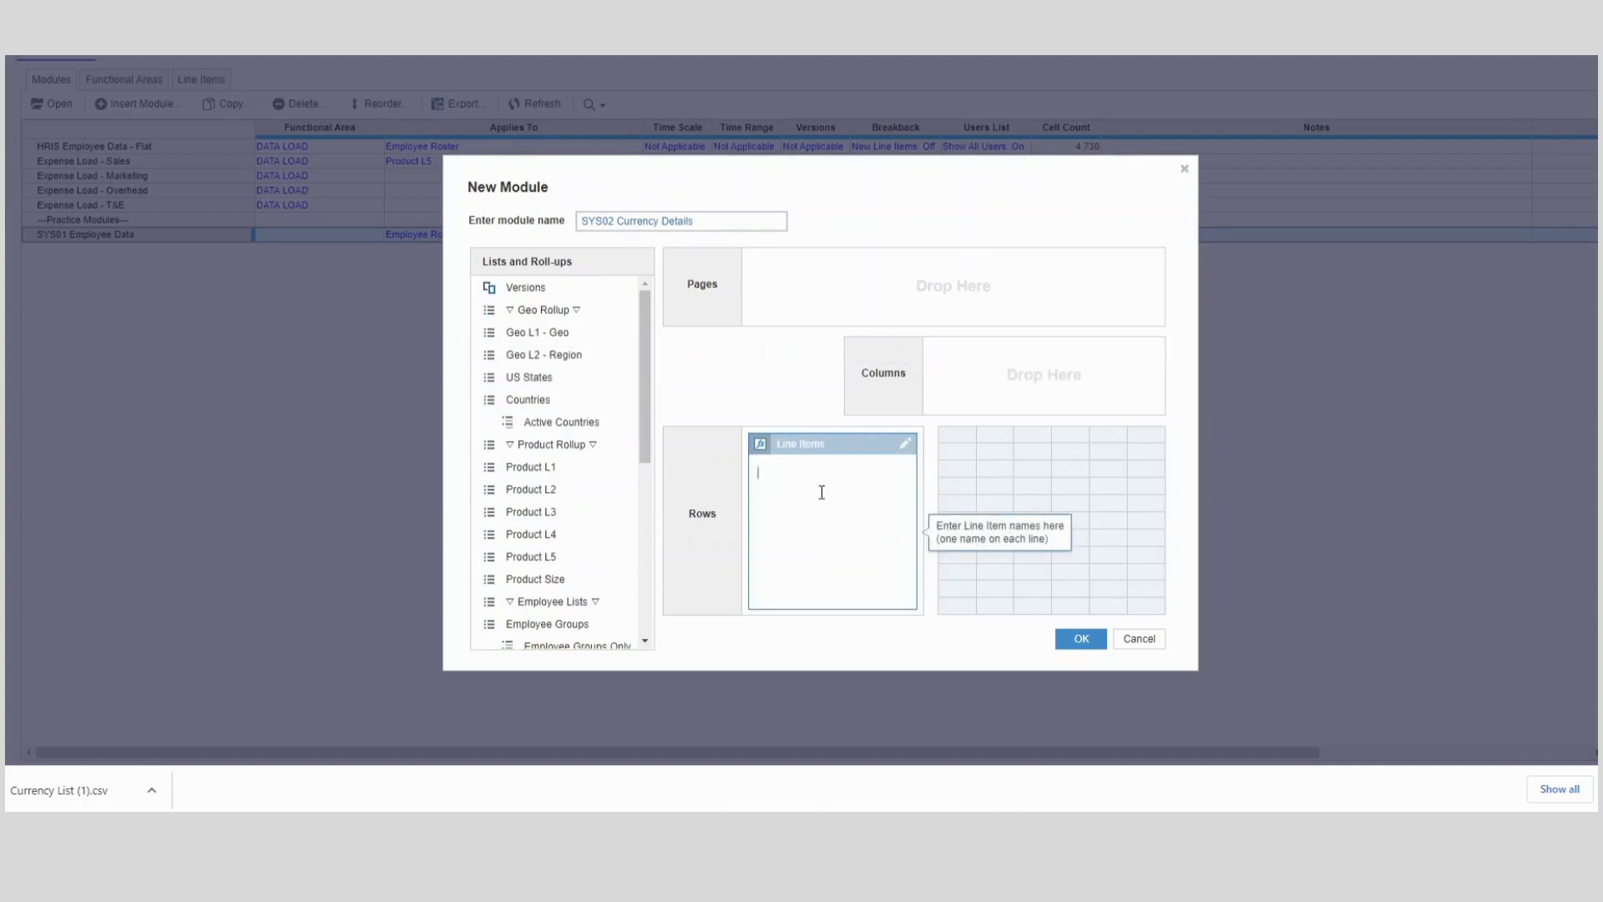
text(Delete?)
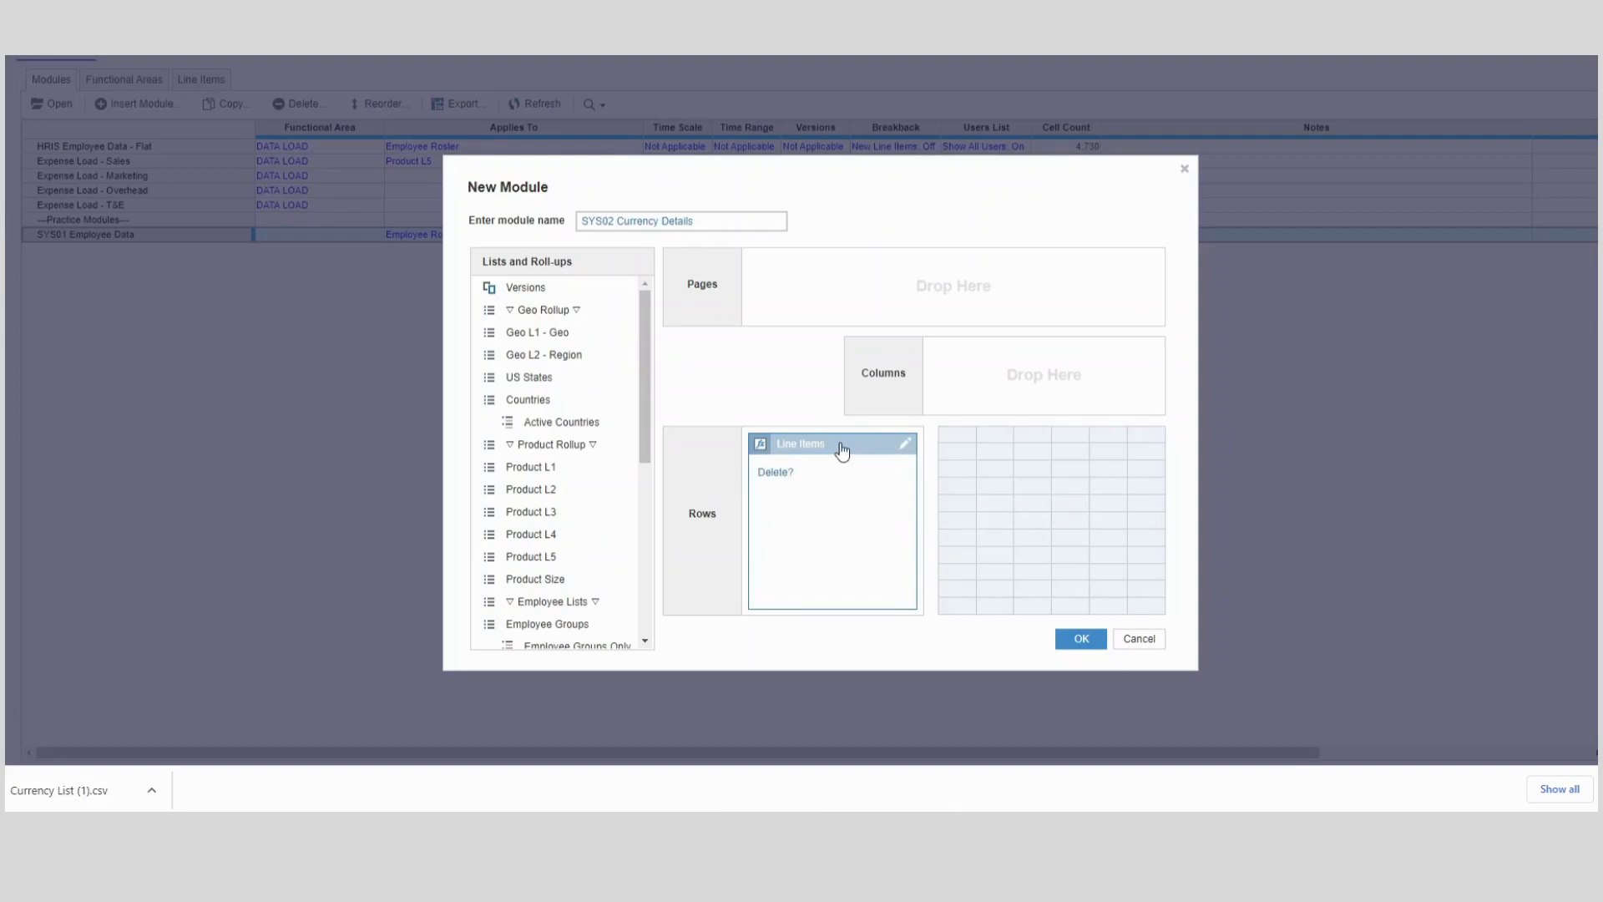
drag(844, 446, 1060, 377)
scroll(531, 492, down, 5)
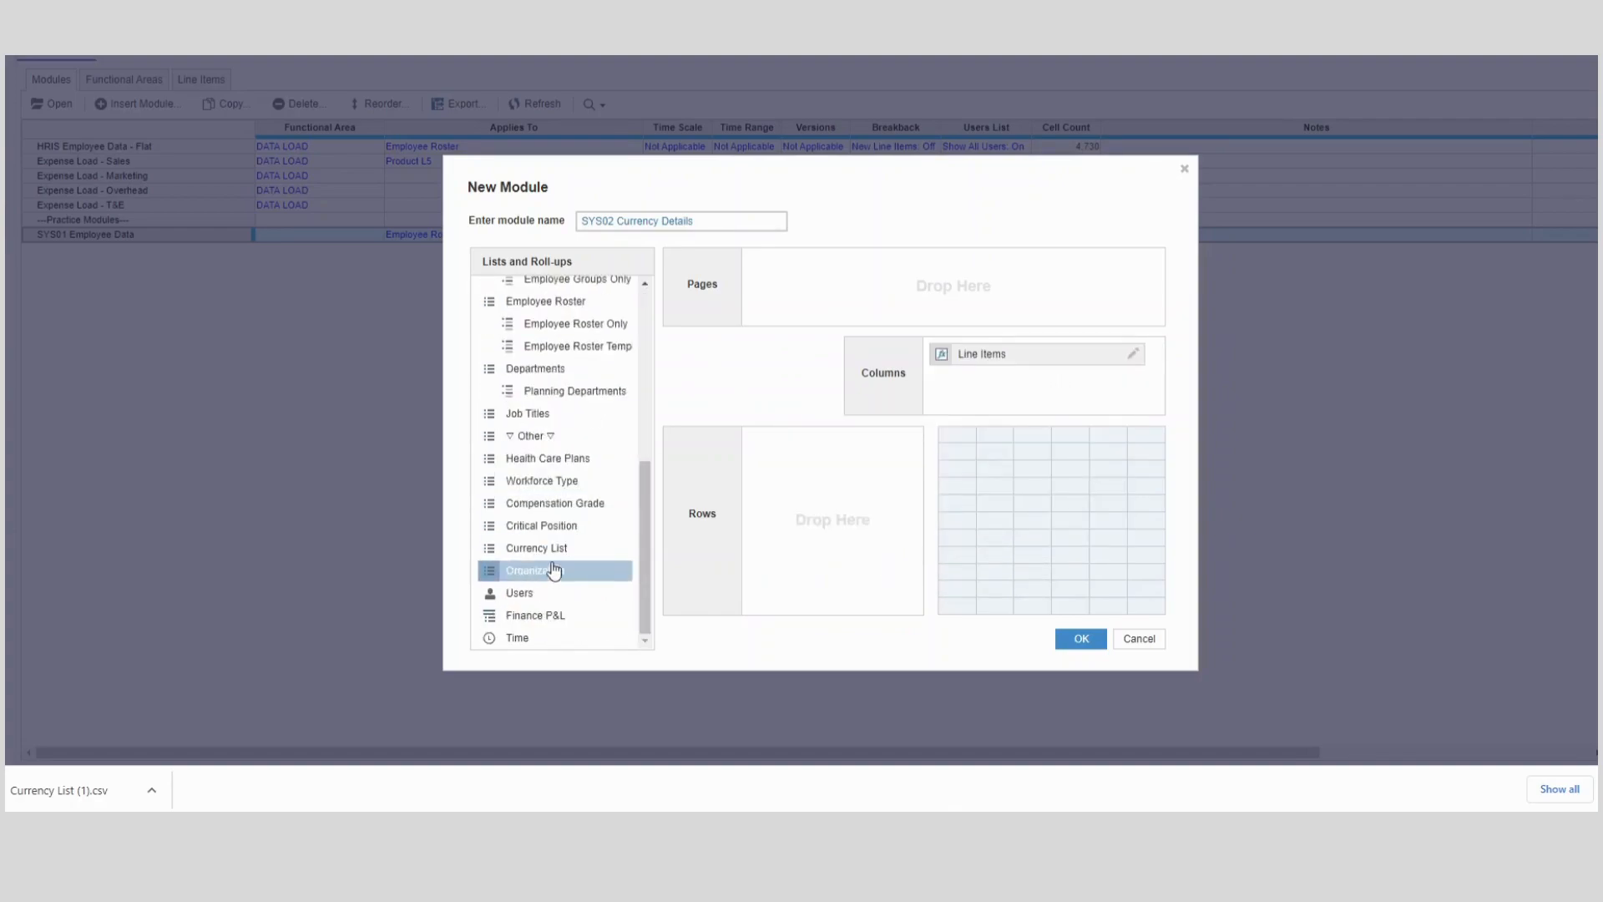
drag(553, 551, 884, 504)
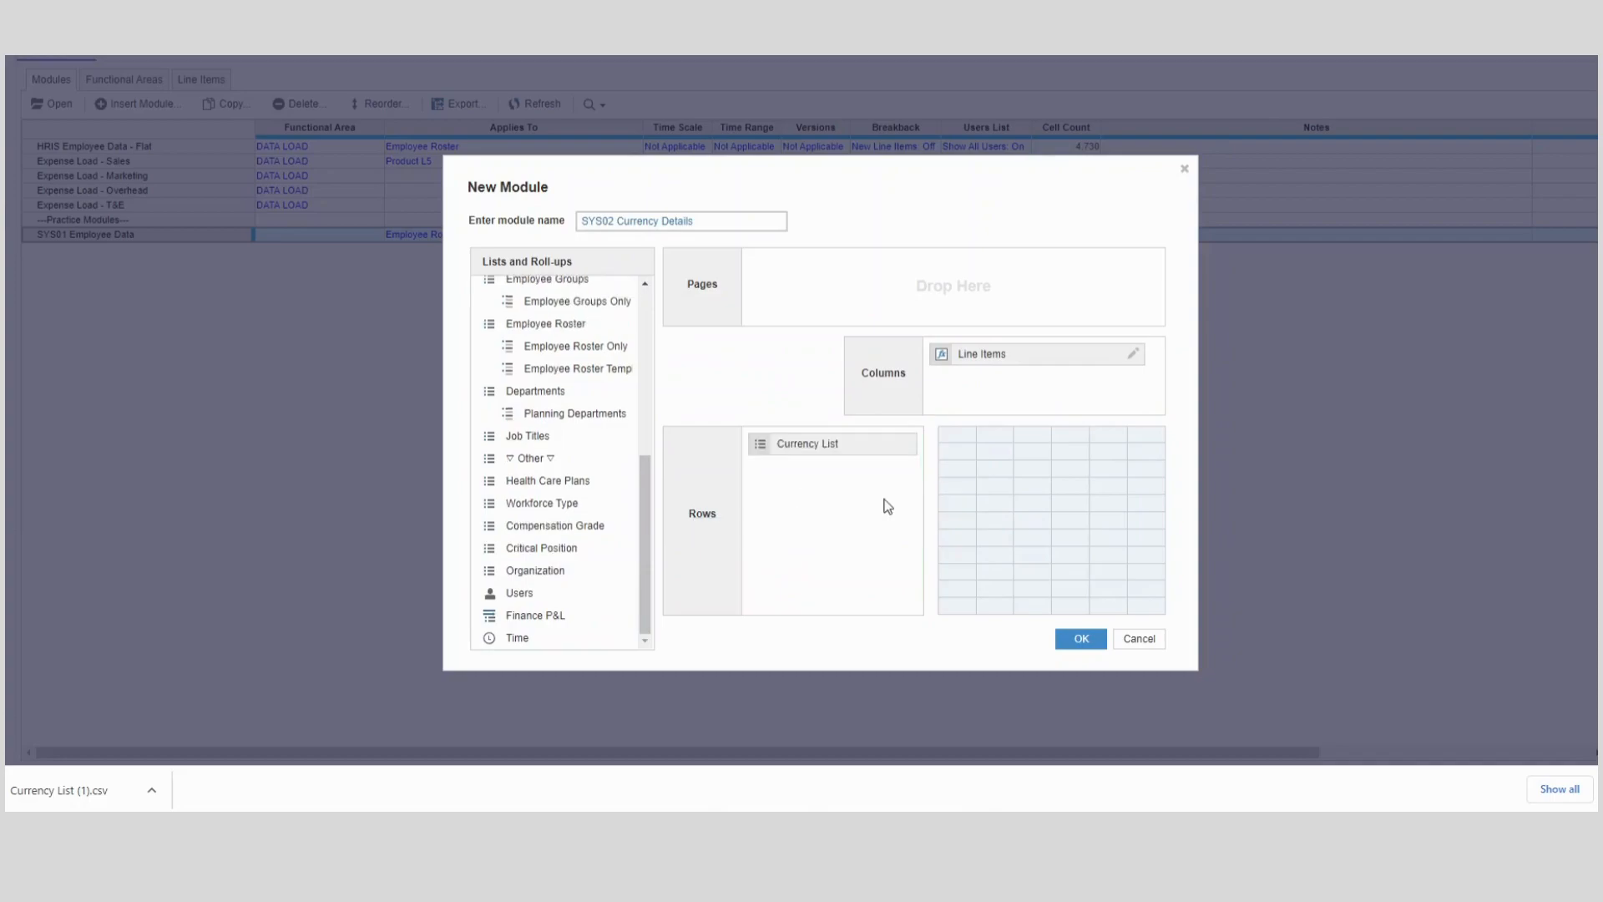
click(1079, 639)
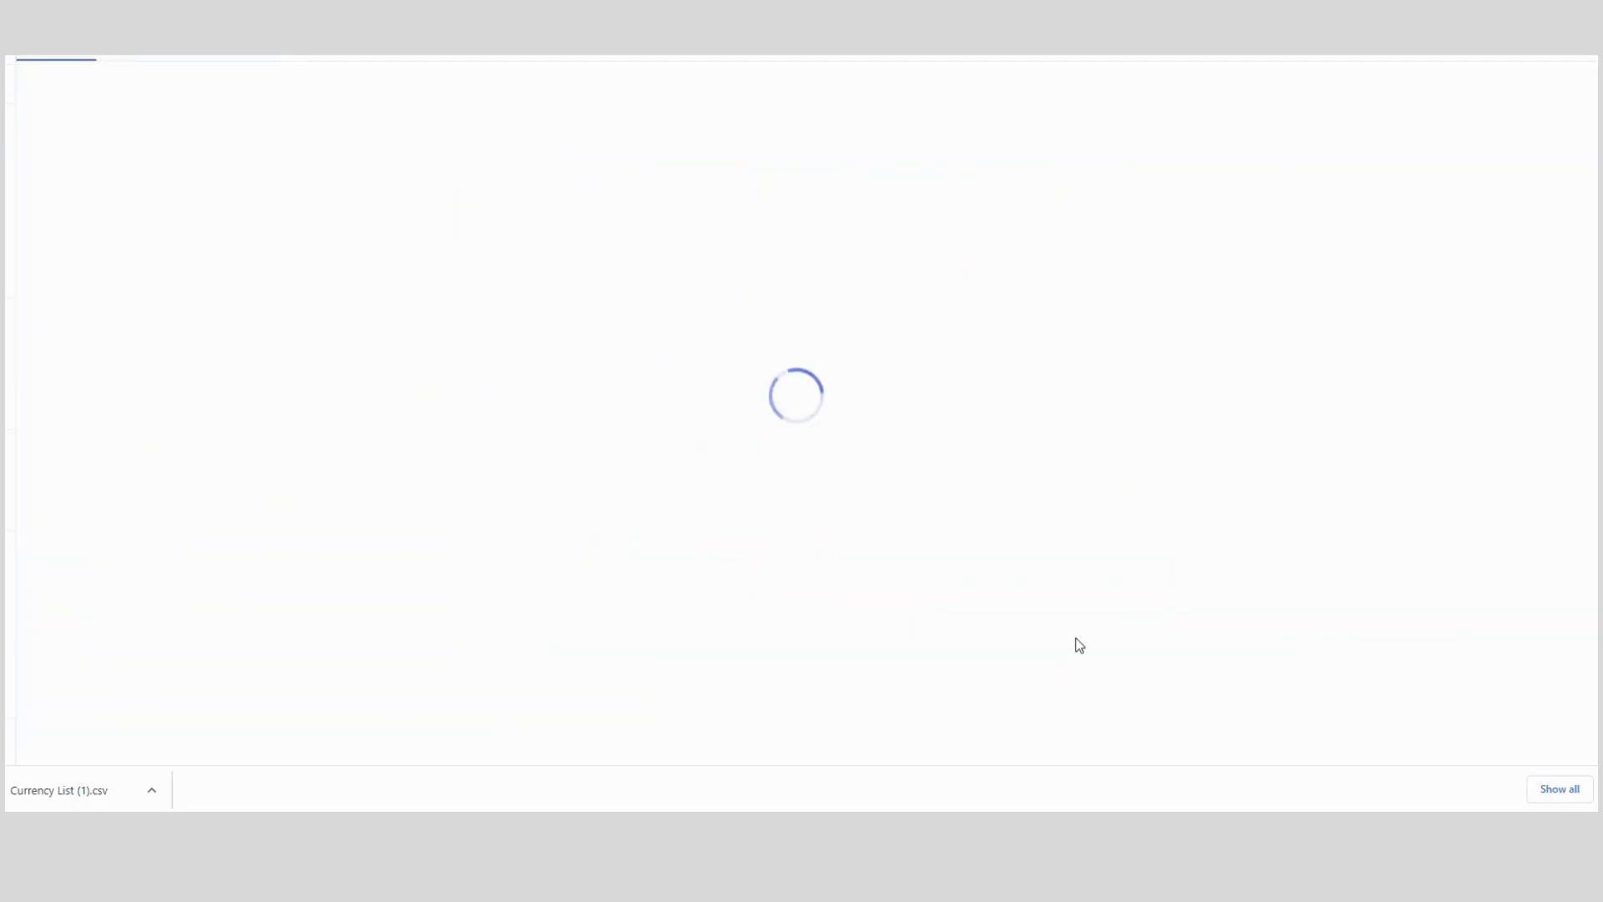
Set the format of the Delete? line item to Boolean in the module's blueprint
click(277, 81)
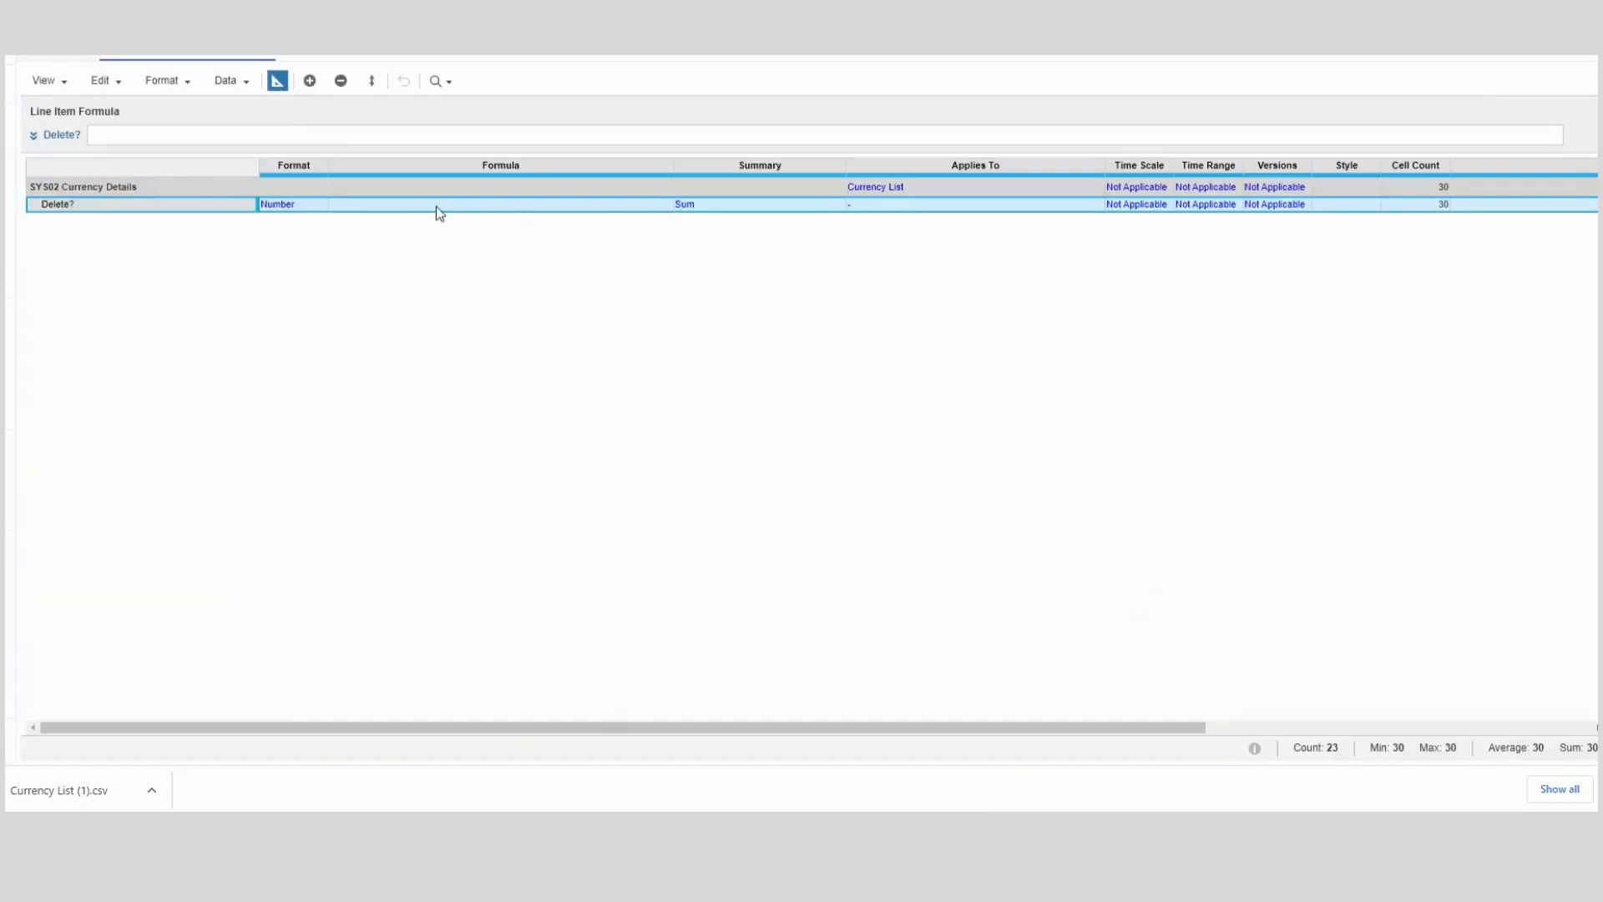
click(313, 208)
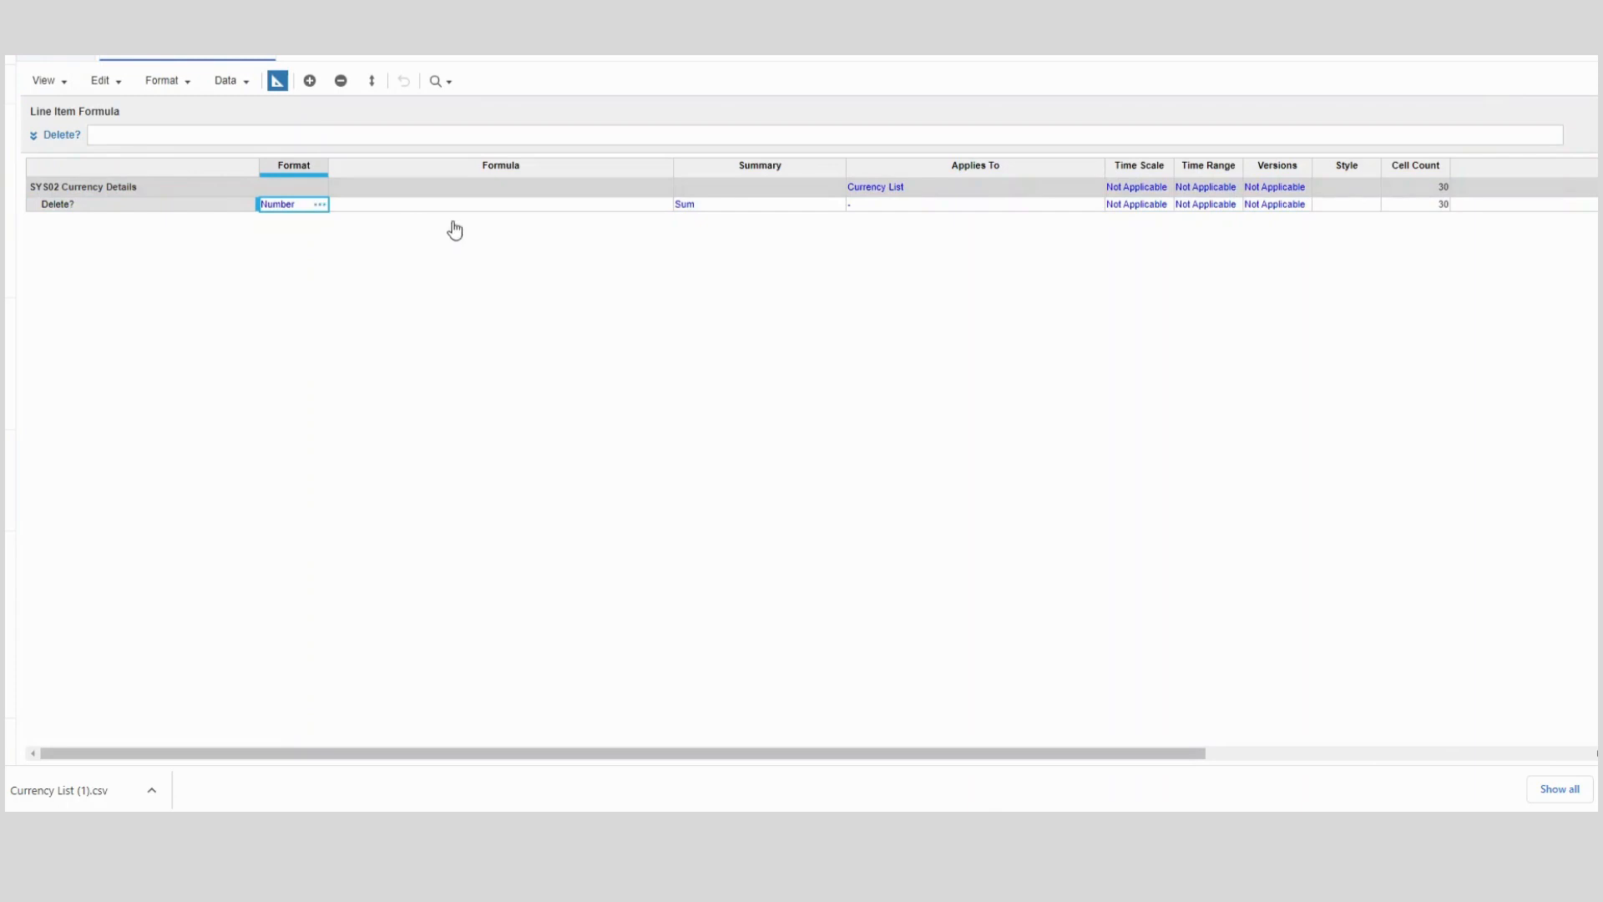
click(319, 204)
click(728, 224)
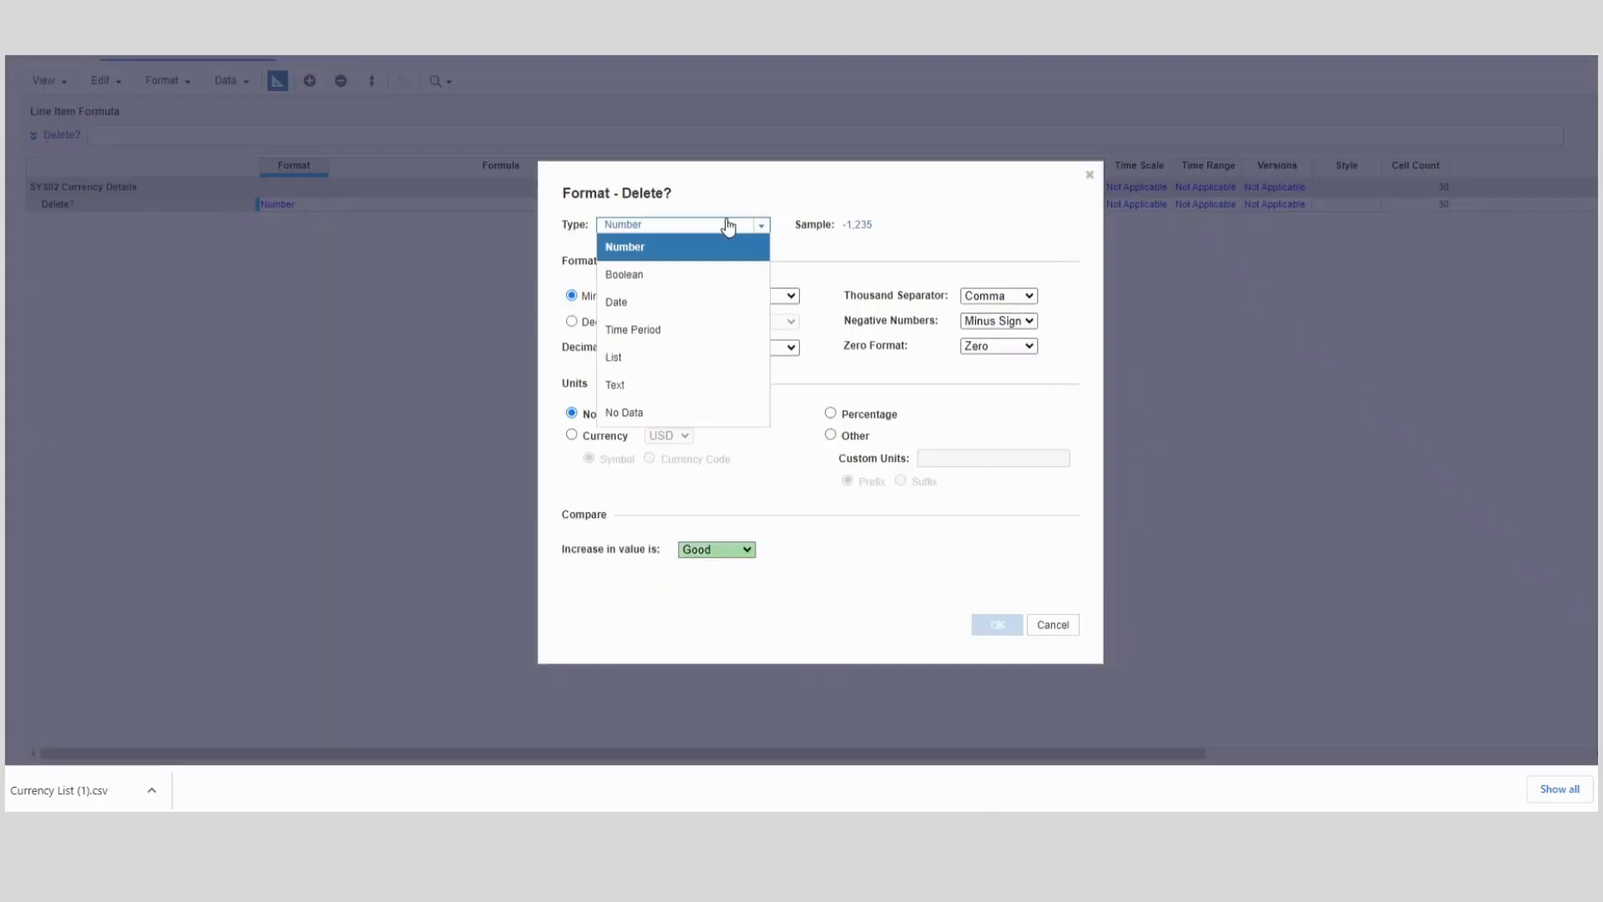
click(709, 276)
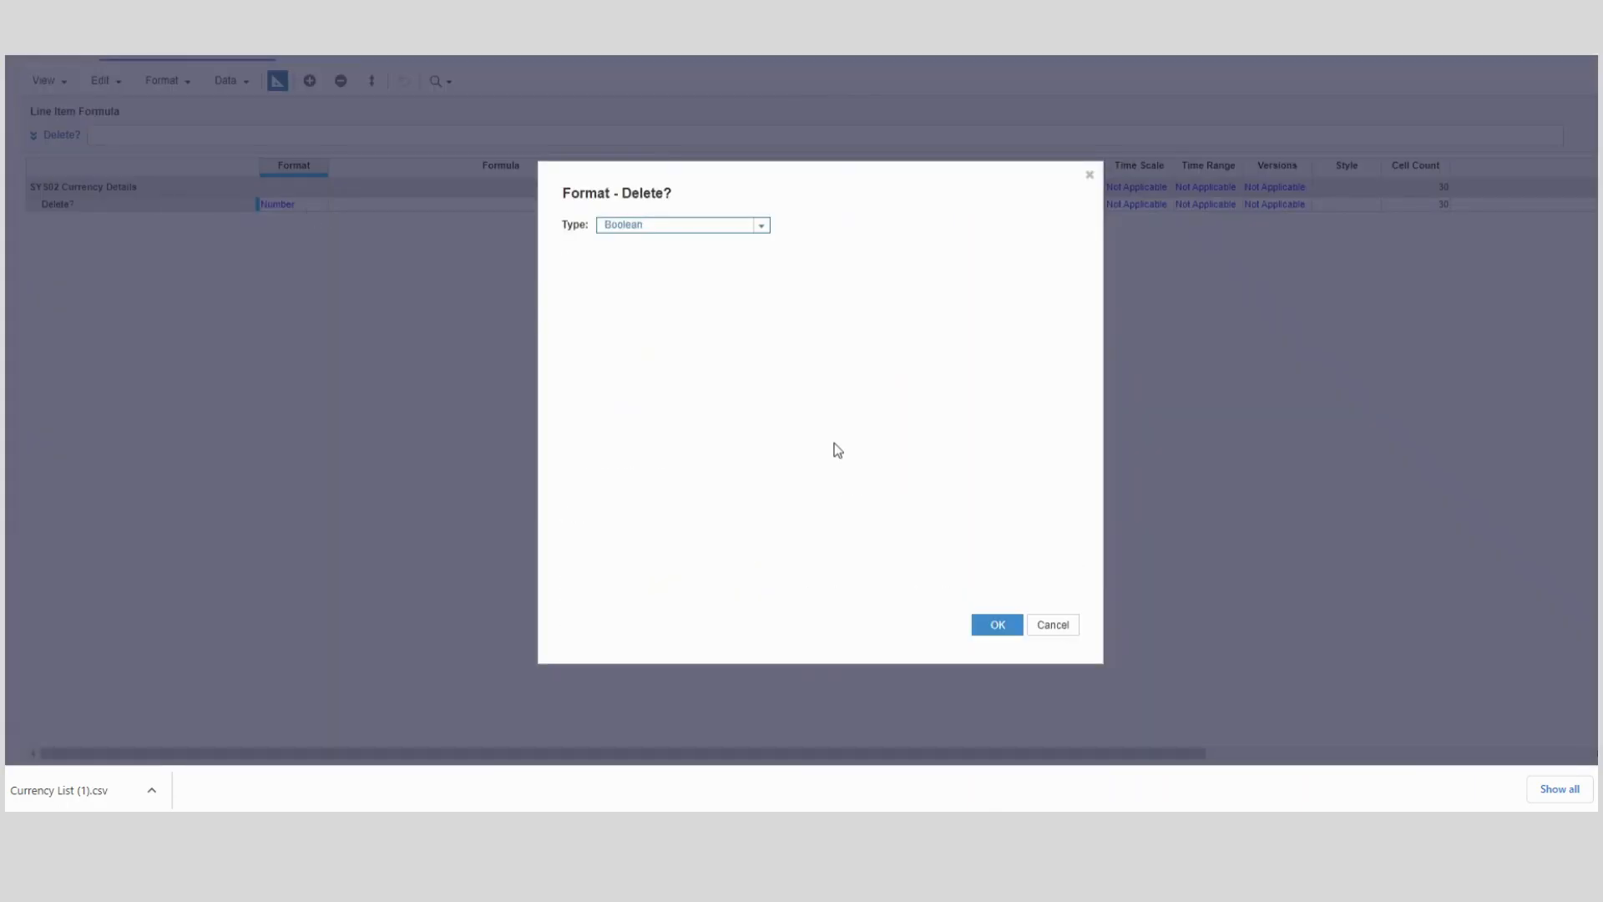
click(1008, 623)
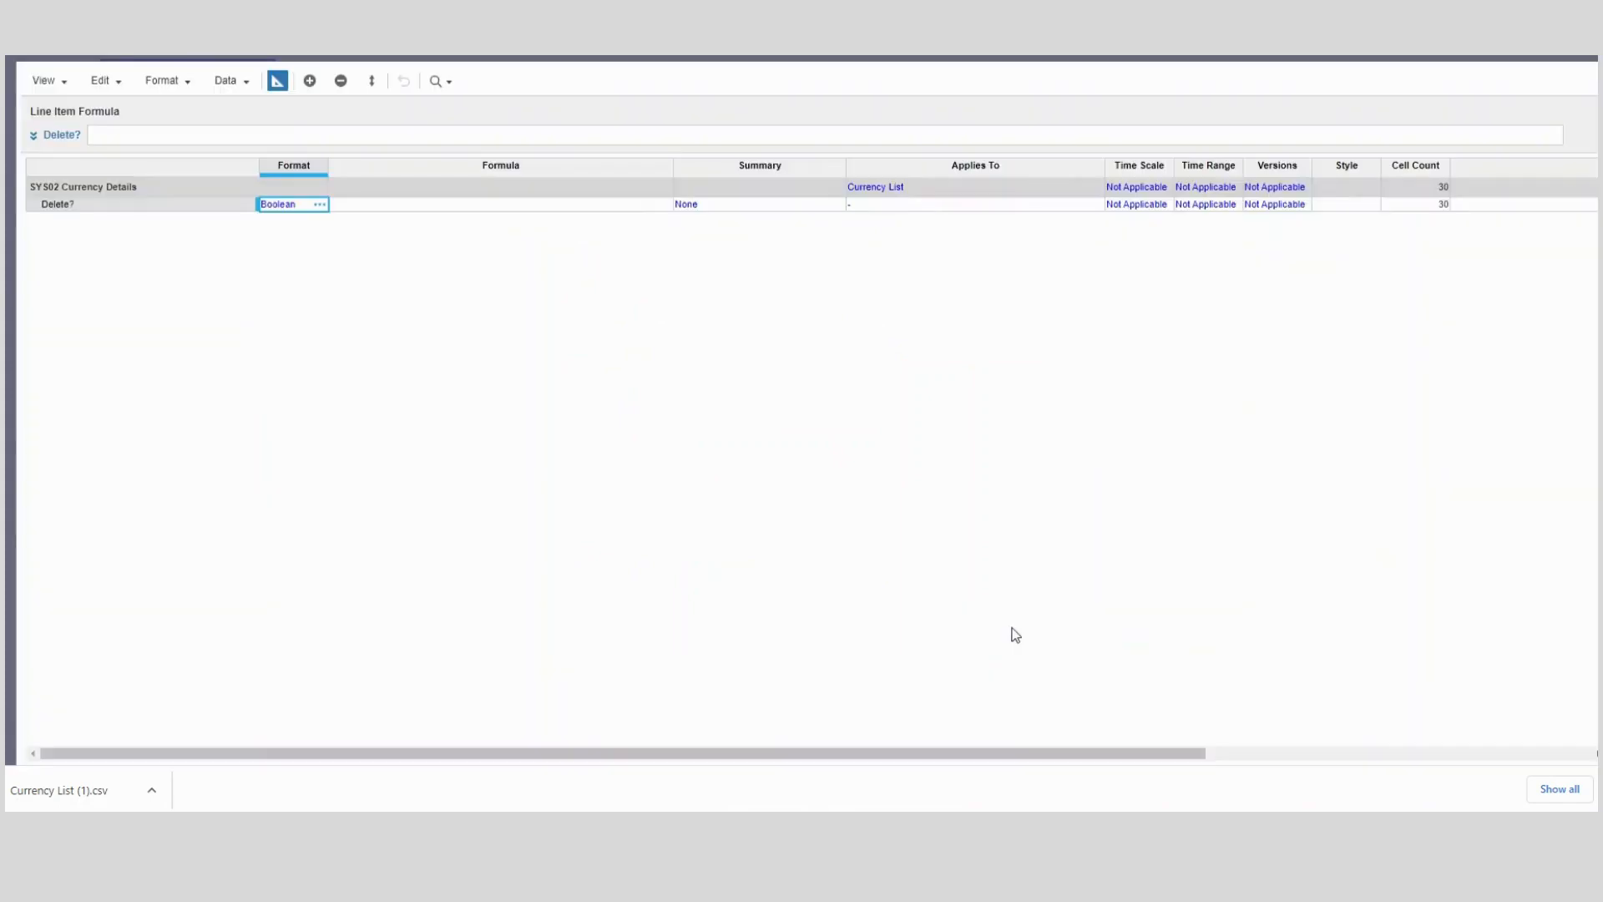
Return to the module's grid and flag Delete? for EUR - Euro, GBP - Great British Pound and MXN - Mexican Peso
click(278, 82)
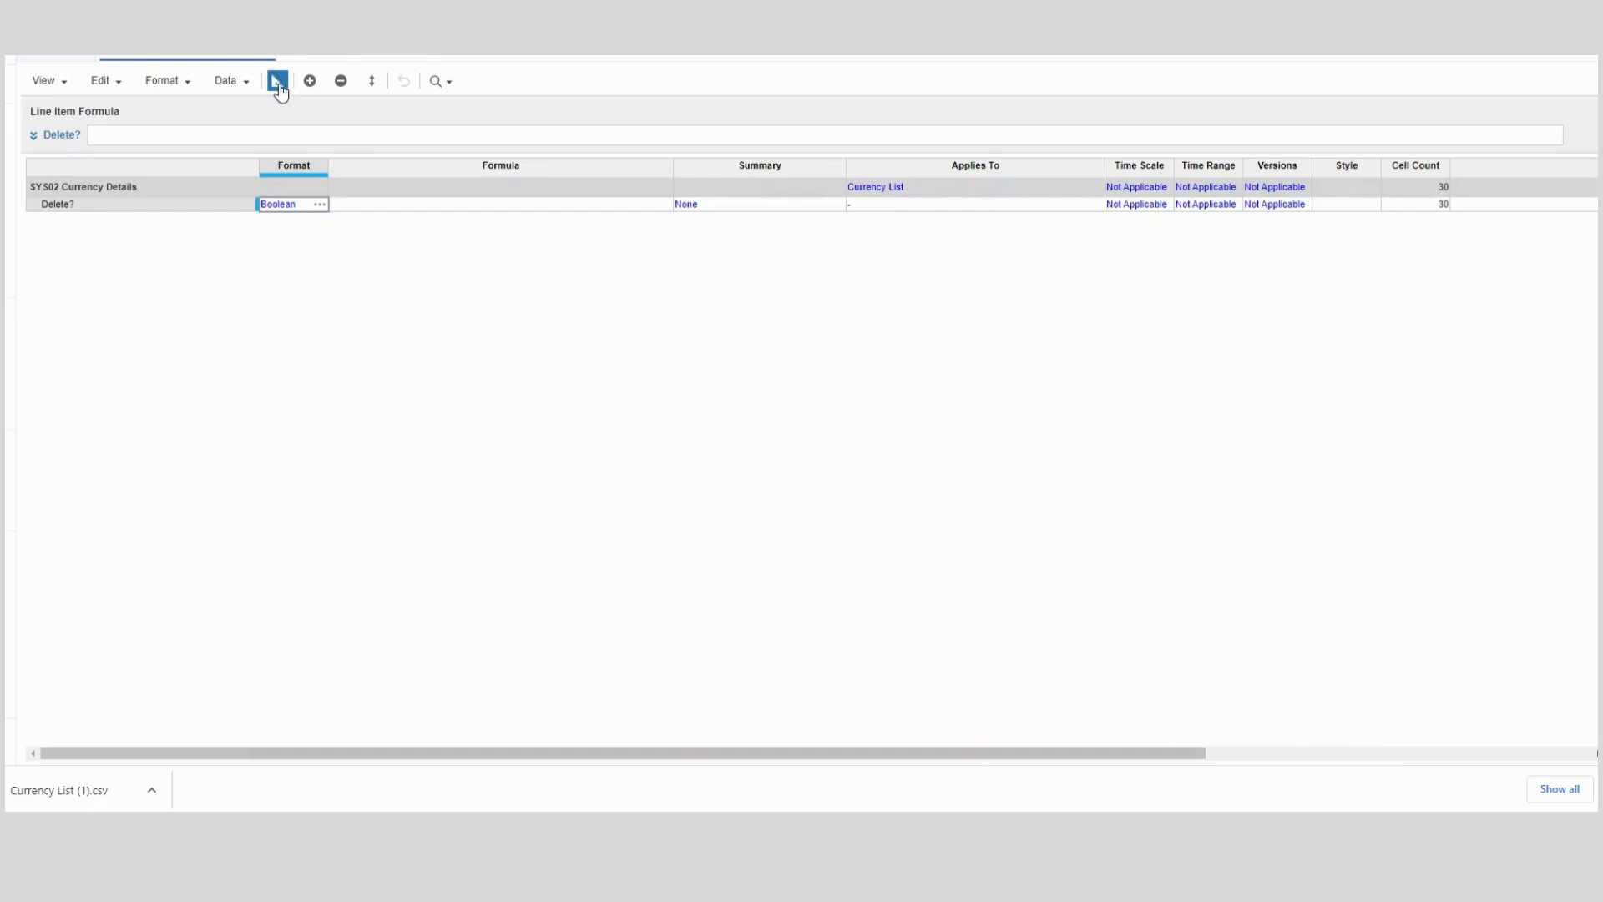
click(279, 84)
click(279, 81)
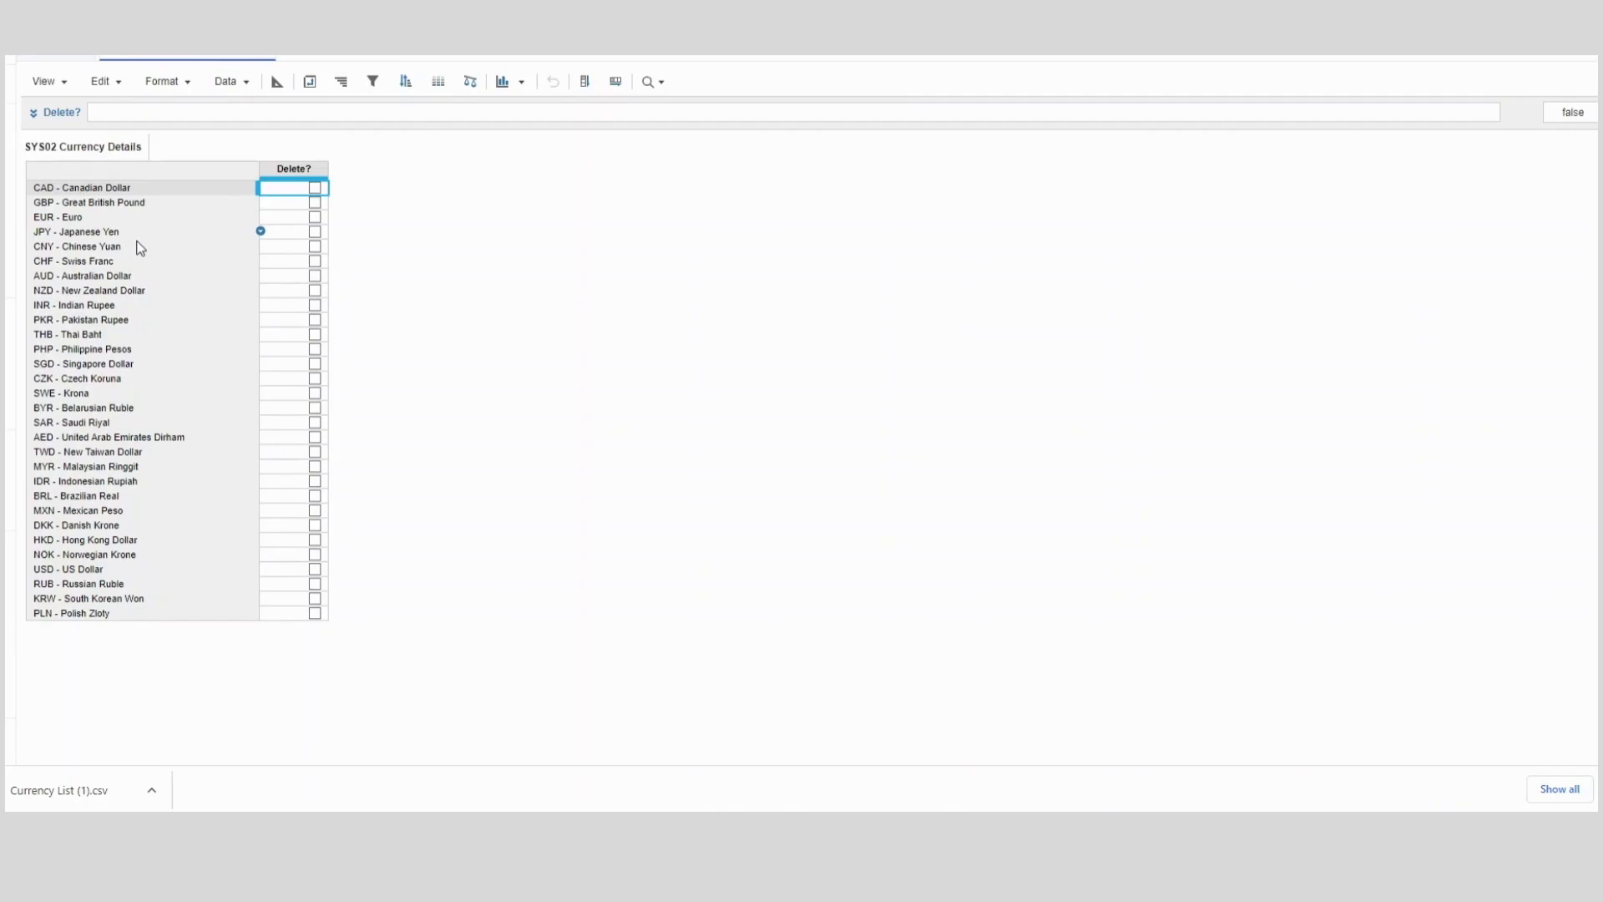
click(86, 215)
click(315, 217)
click(315, 202)
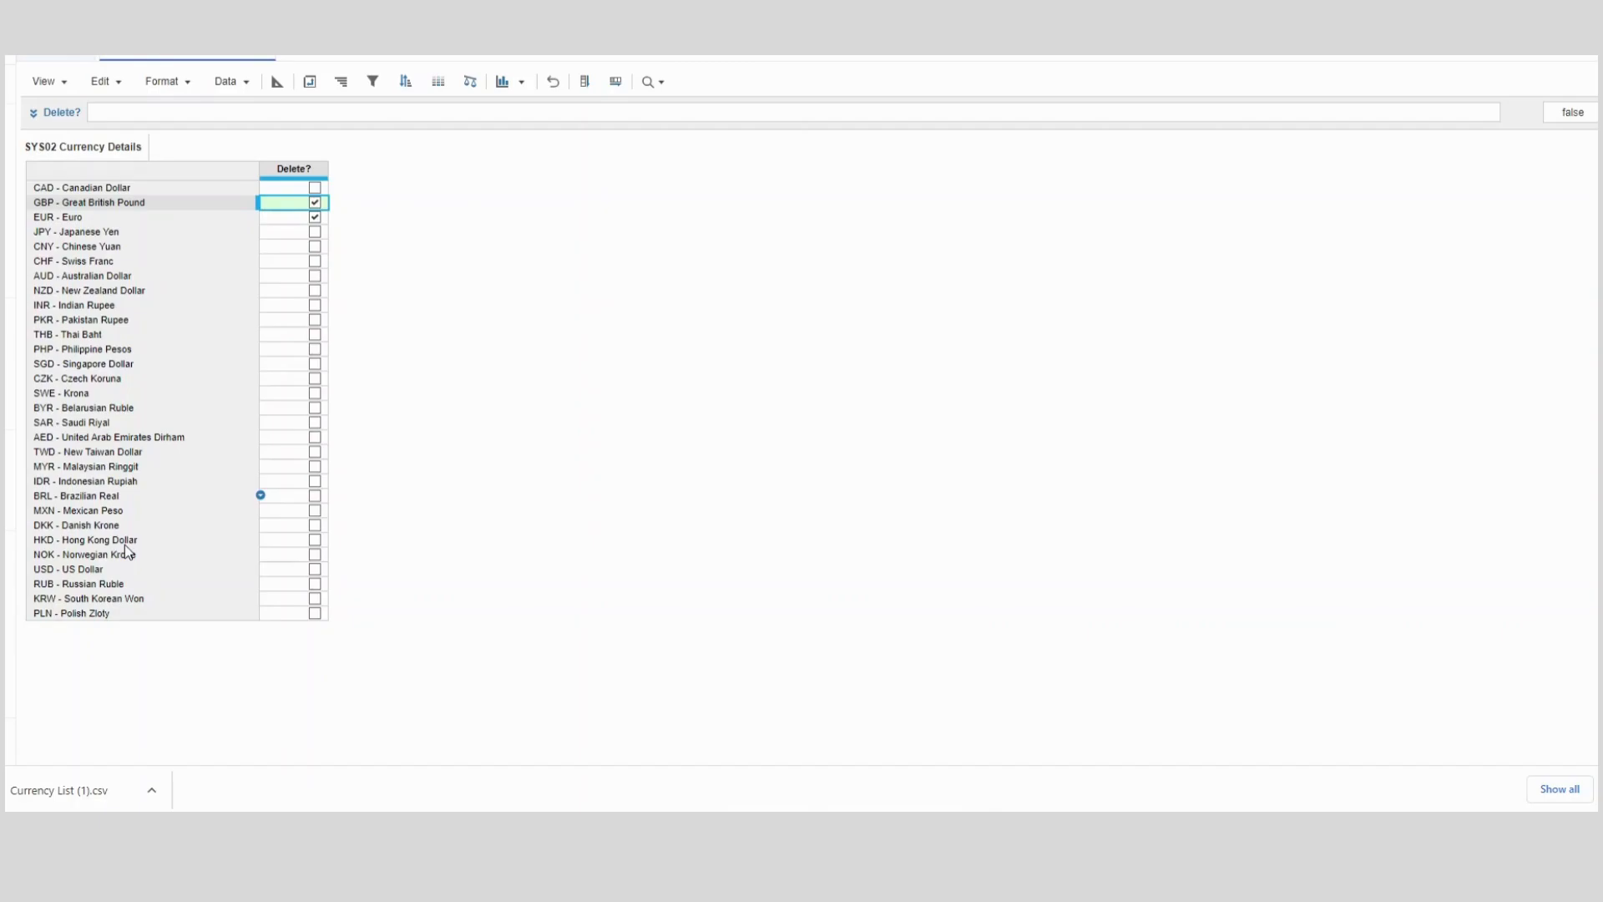
click(83, 510)
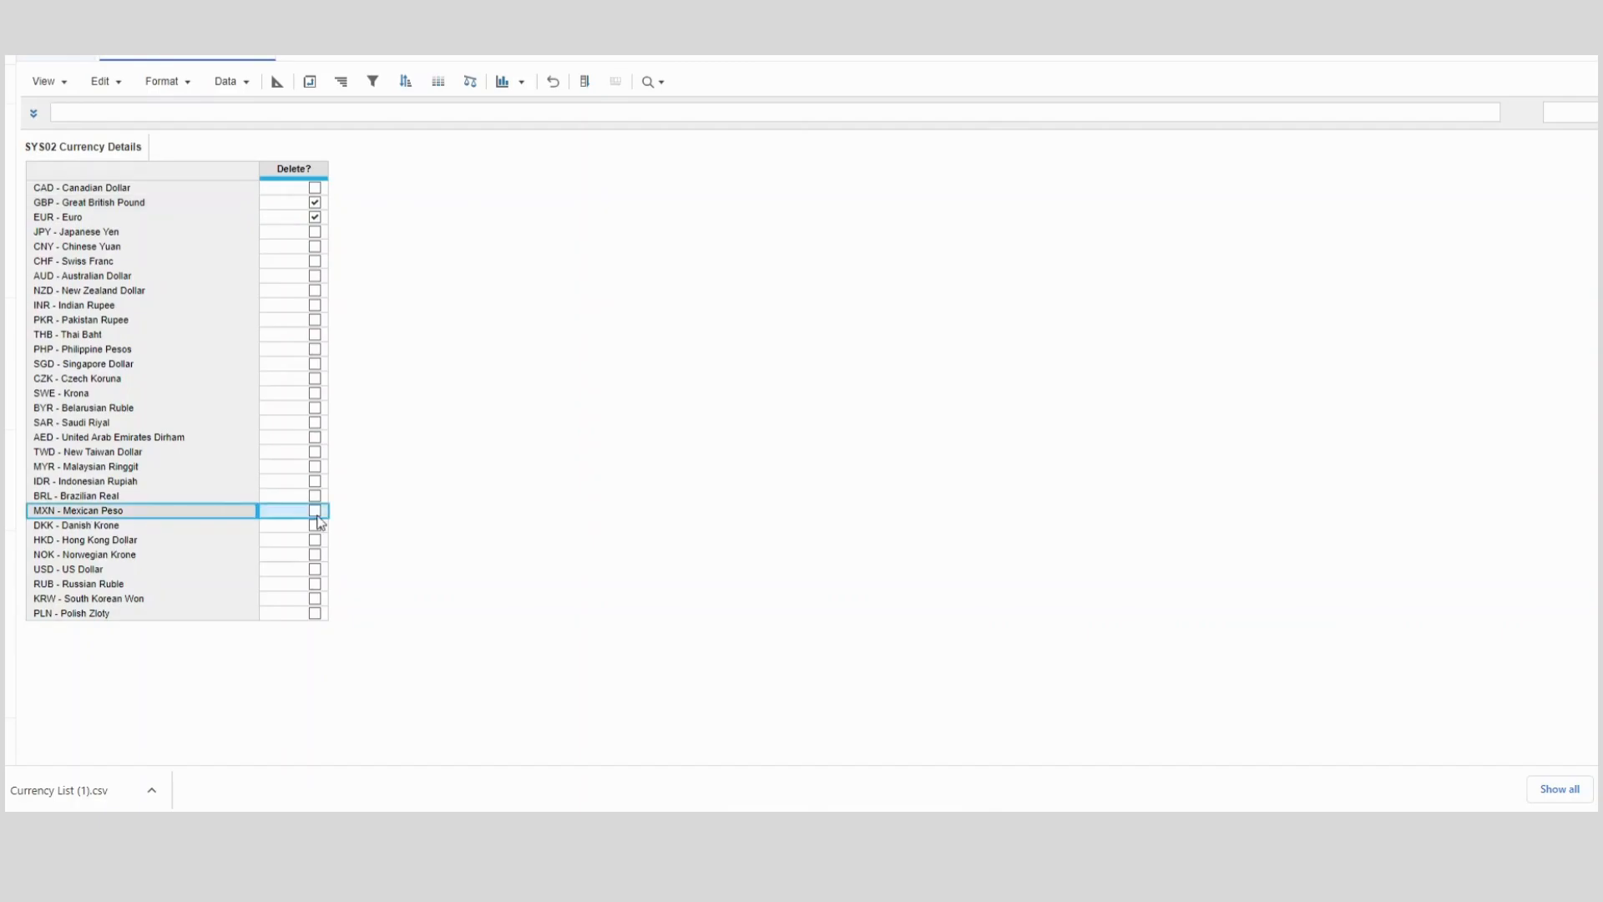
click(315, 511)
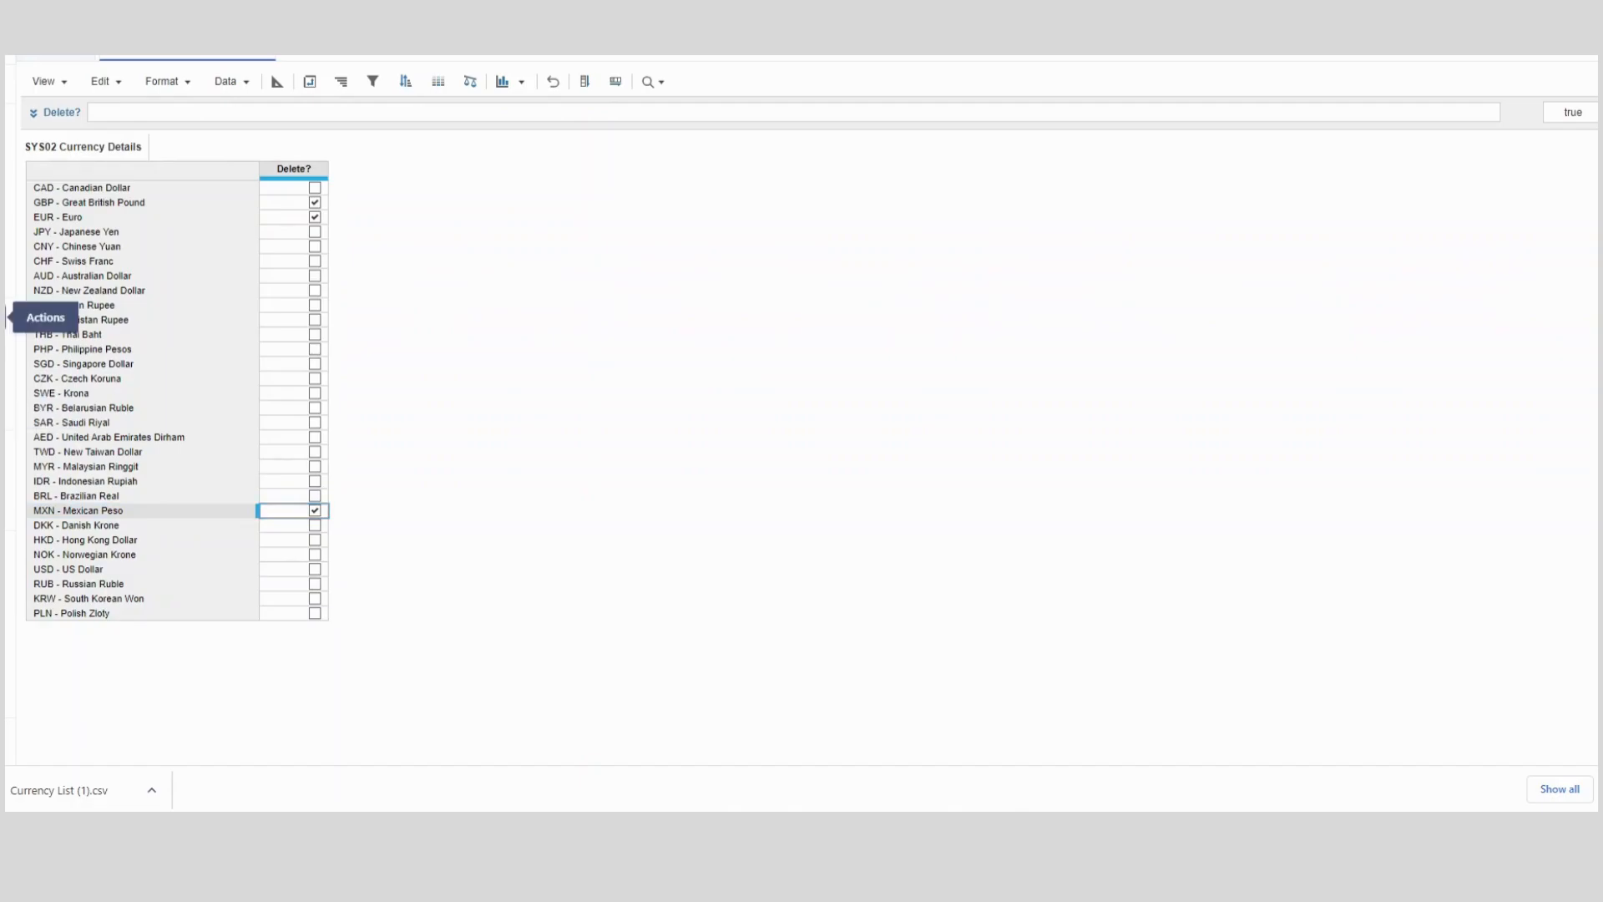
Start a new Delete from List using Selection action in the model's actions and name it Delete currency
click(6, 318)
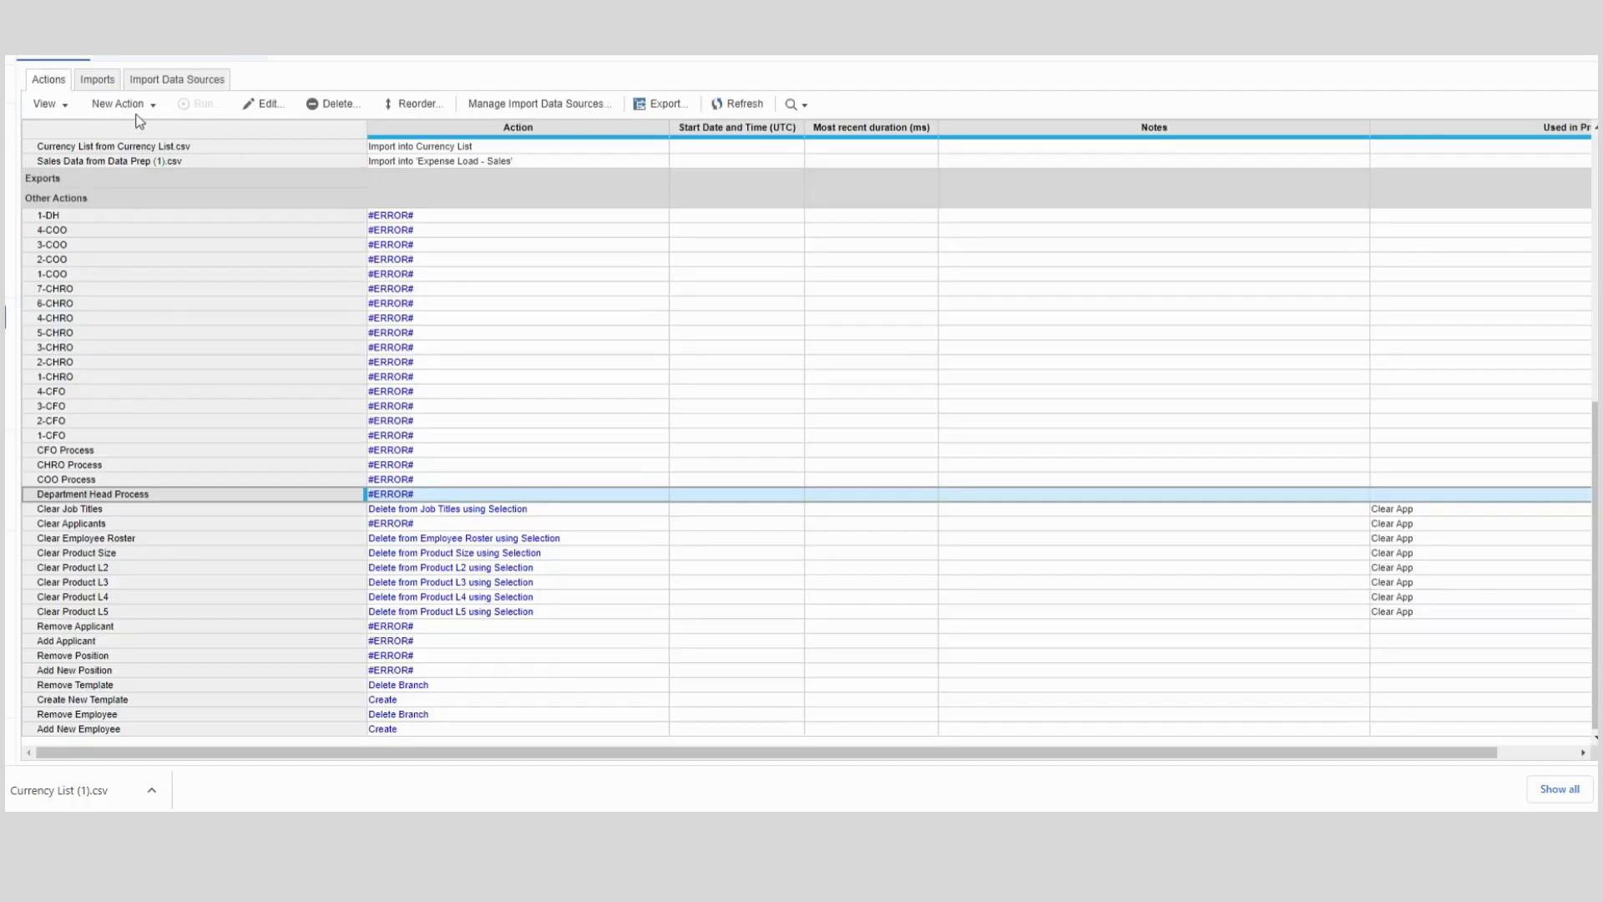
click(153, 109)
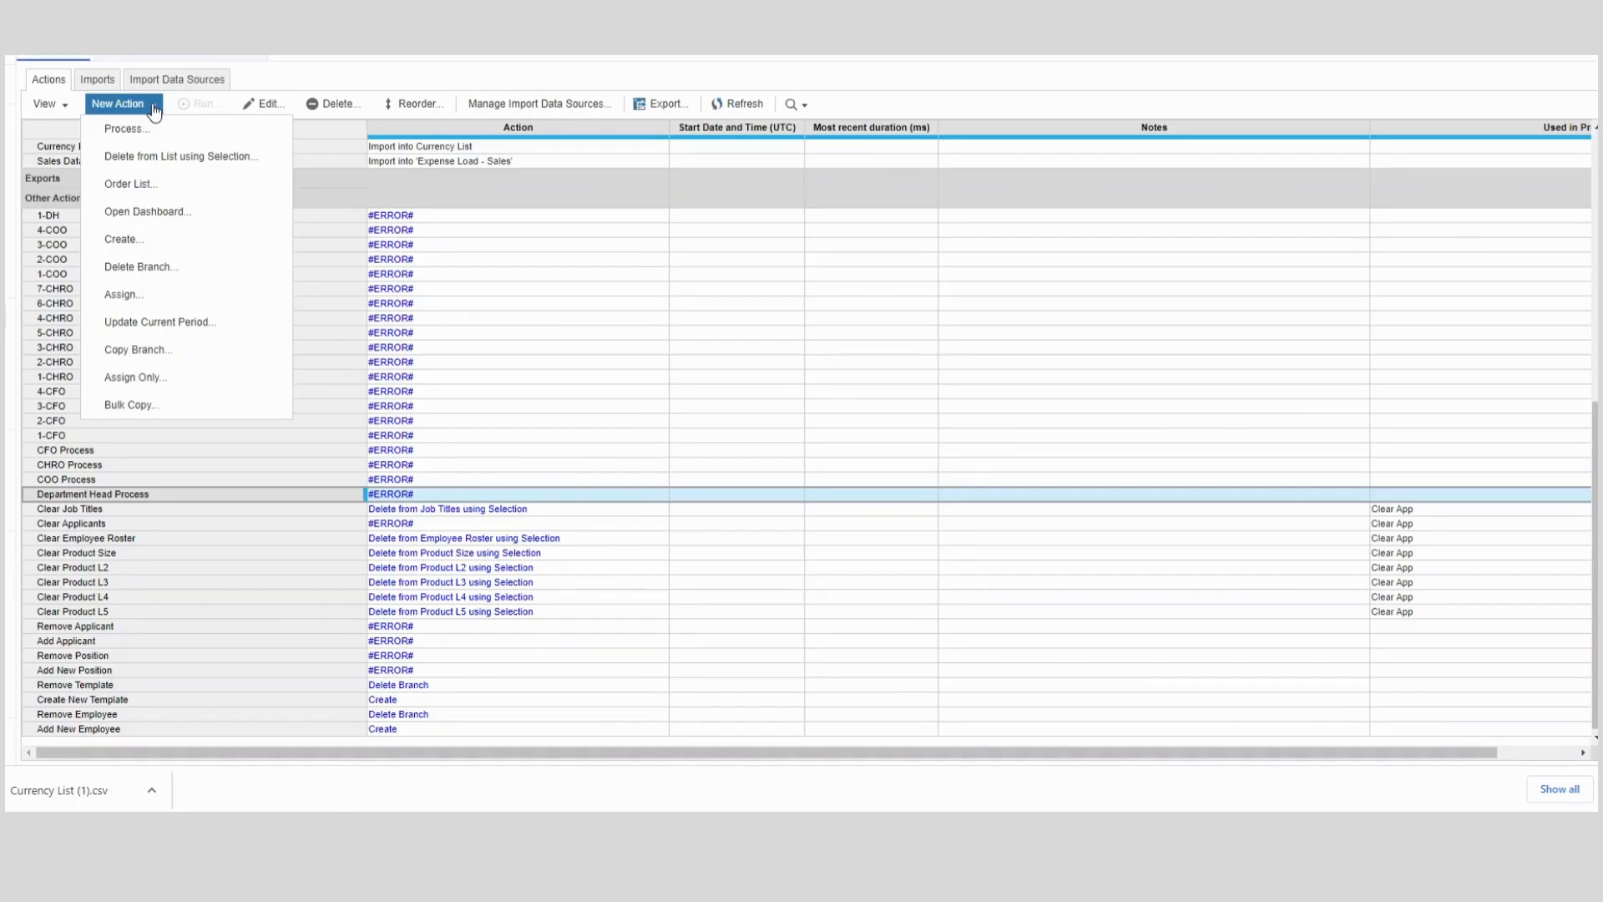
click(138, 158)
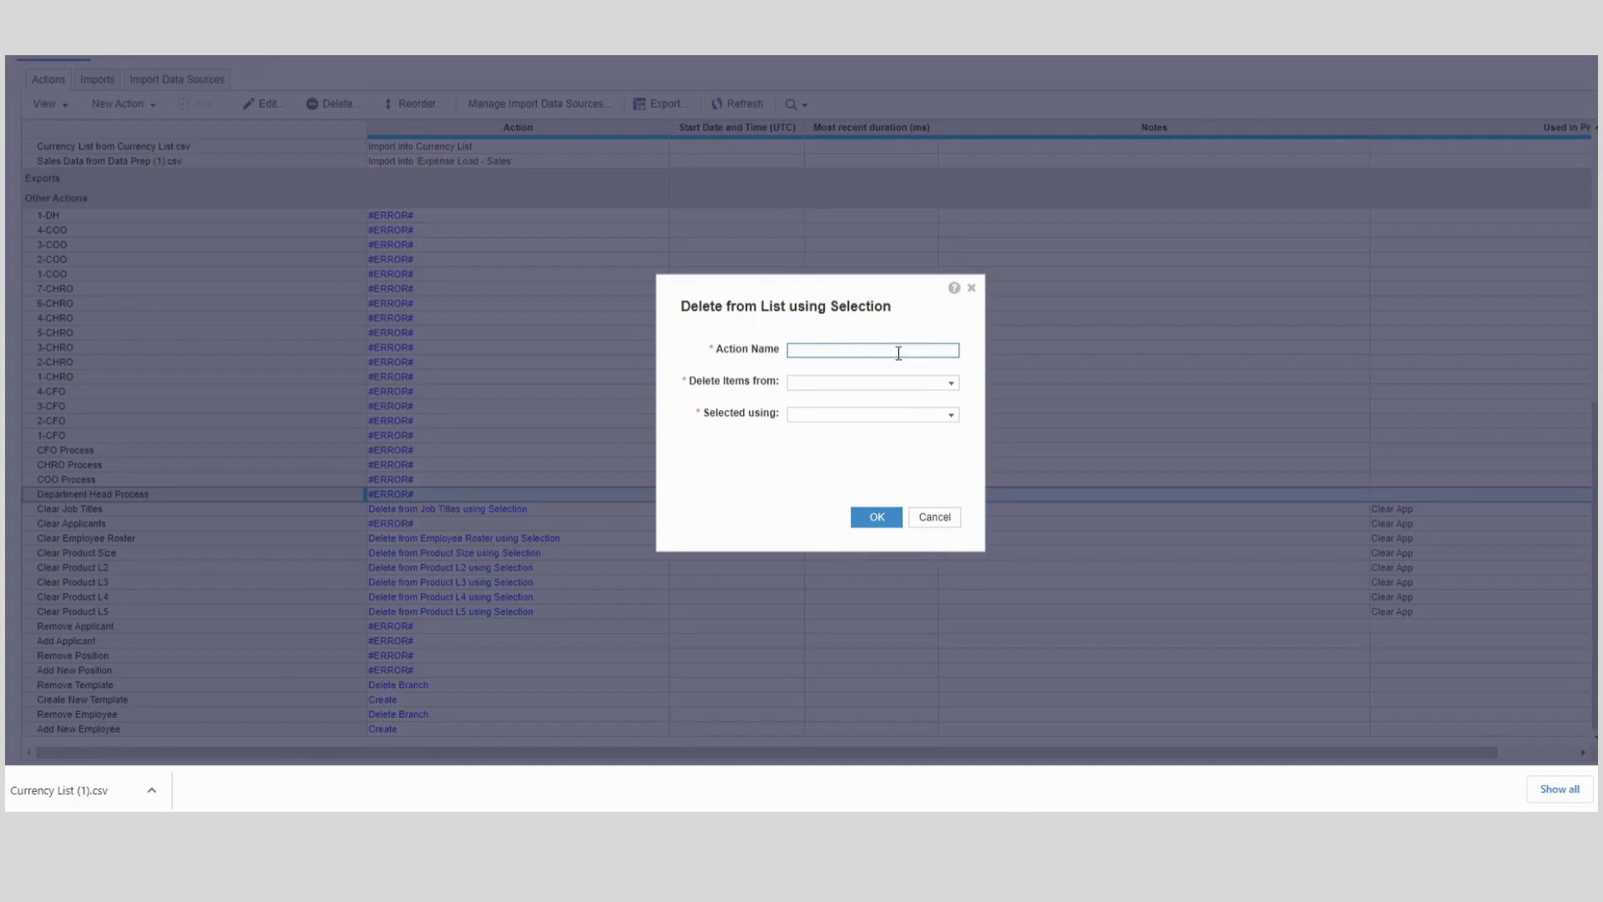
text(Delete cuurrency)
Set the action to delete items from Currency List, selected using 'SYS02 Currency Details'.Delete?, and create it
click(950, 386)
scroll(871, 574, down, 5)
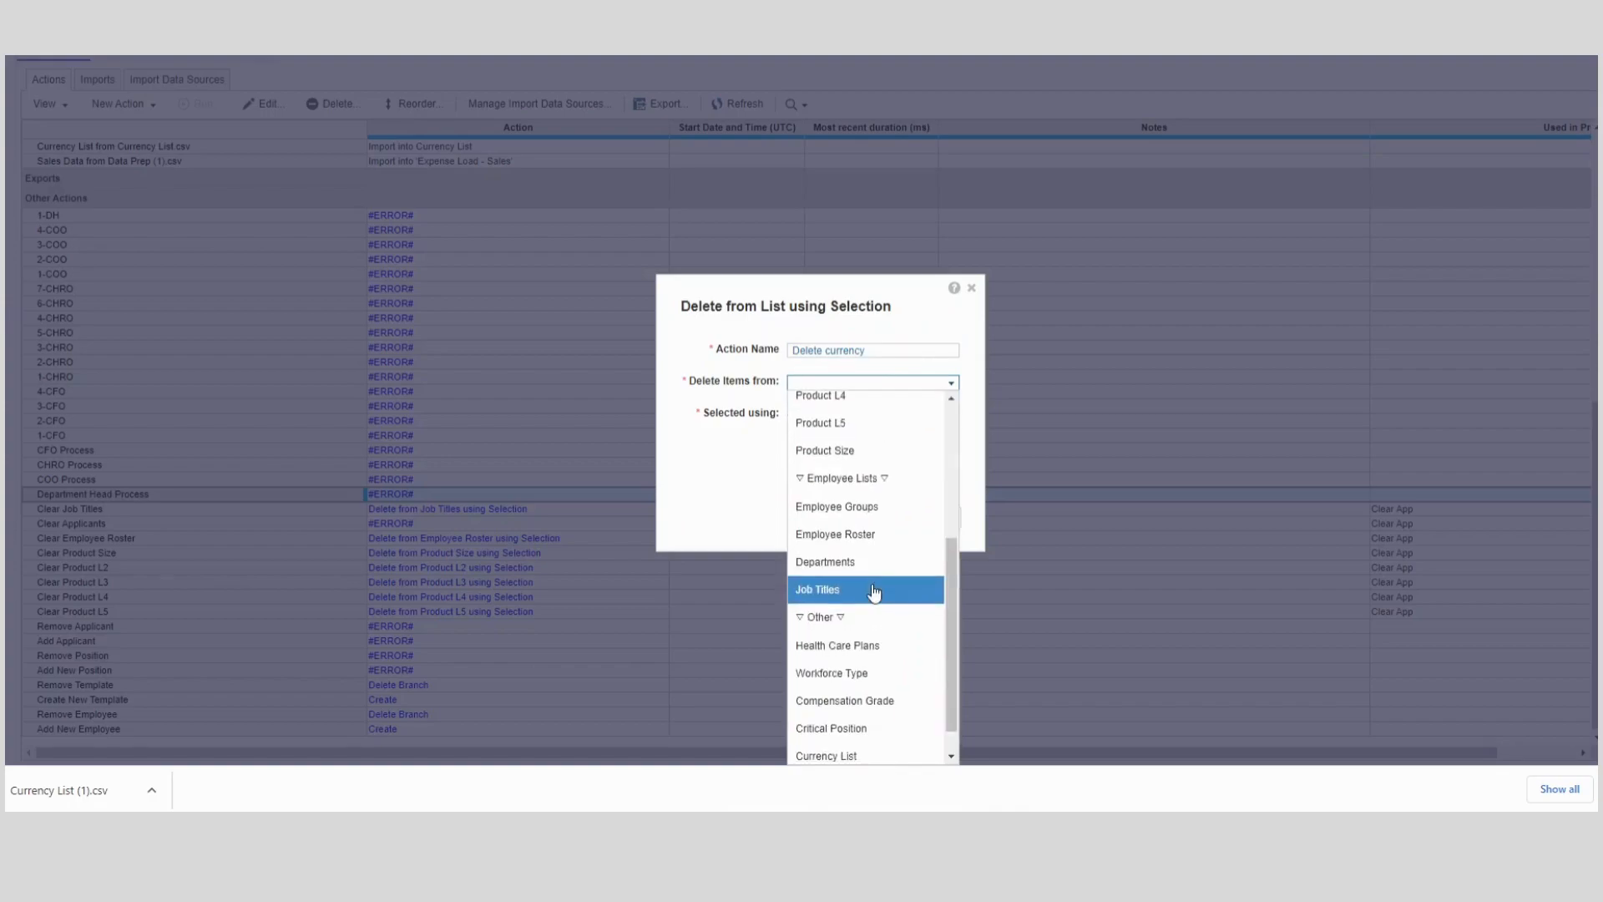
text(Currency List)
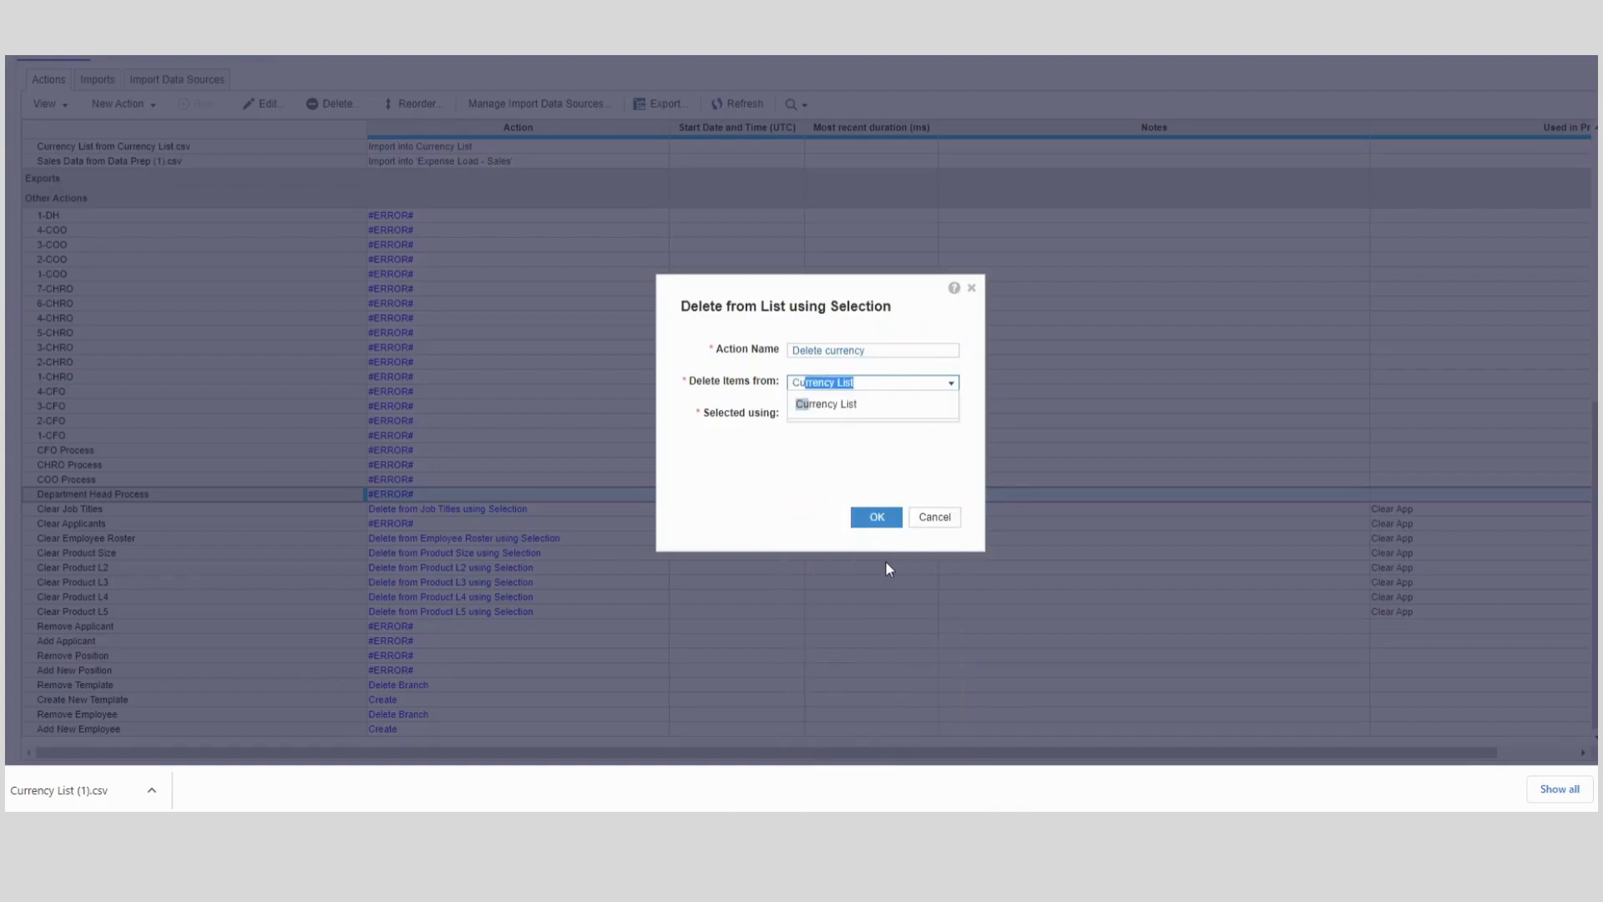
click(834, 411)
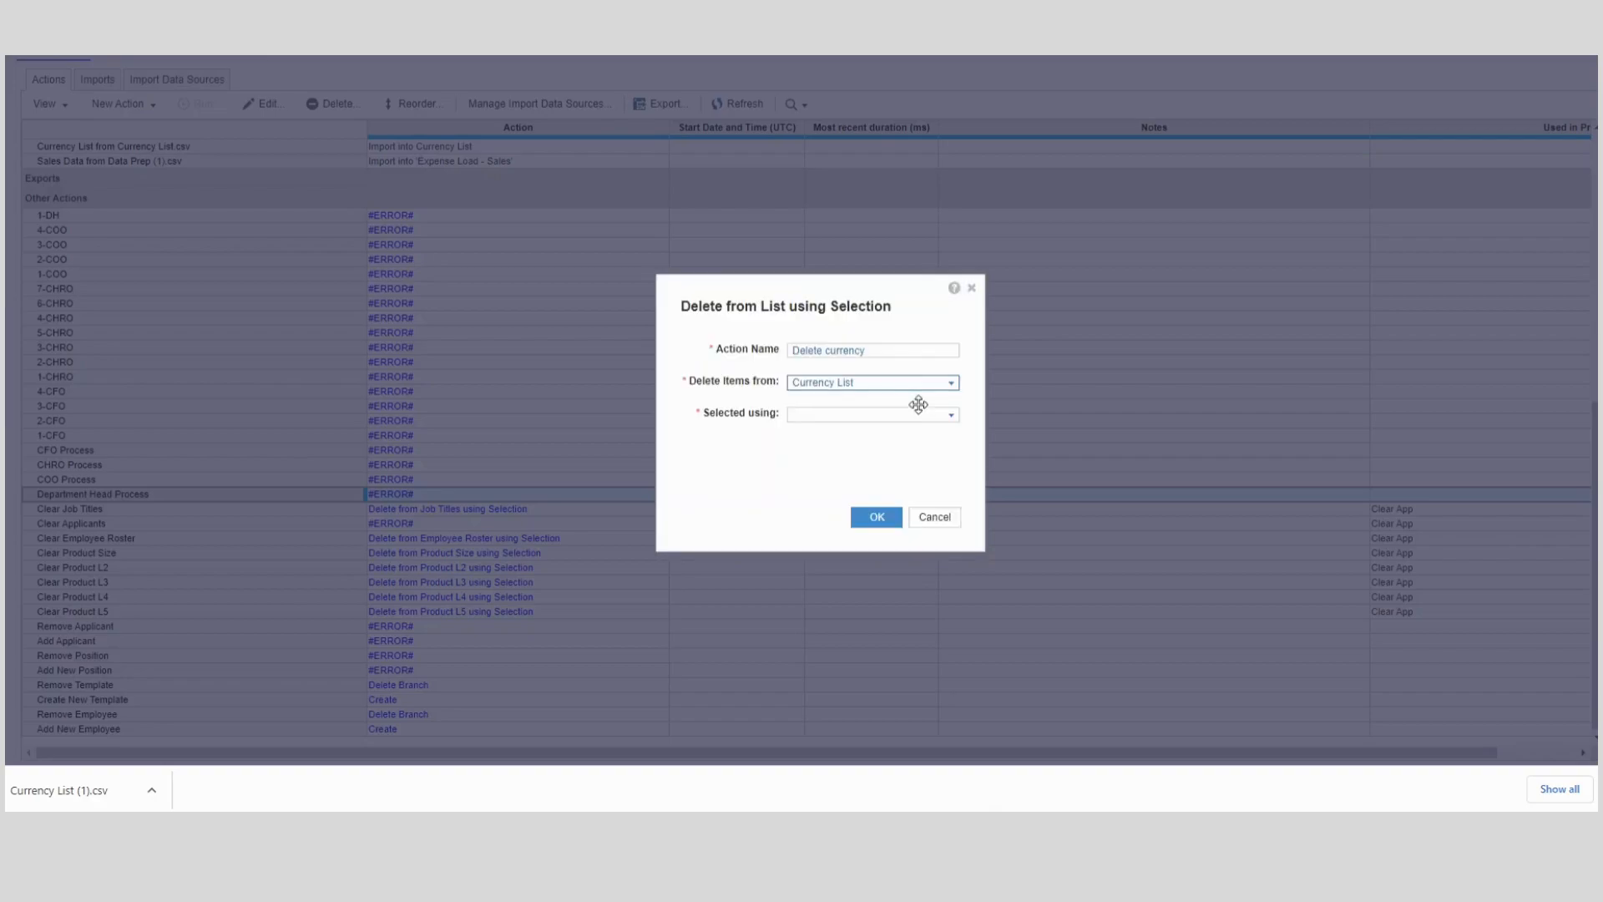
click(951, 415)
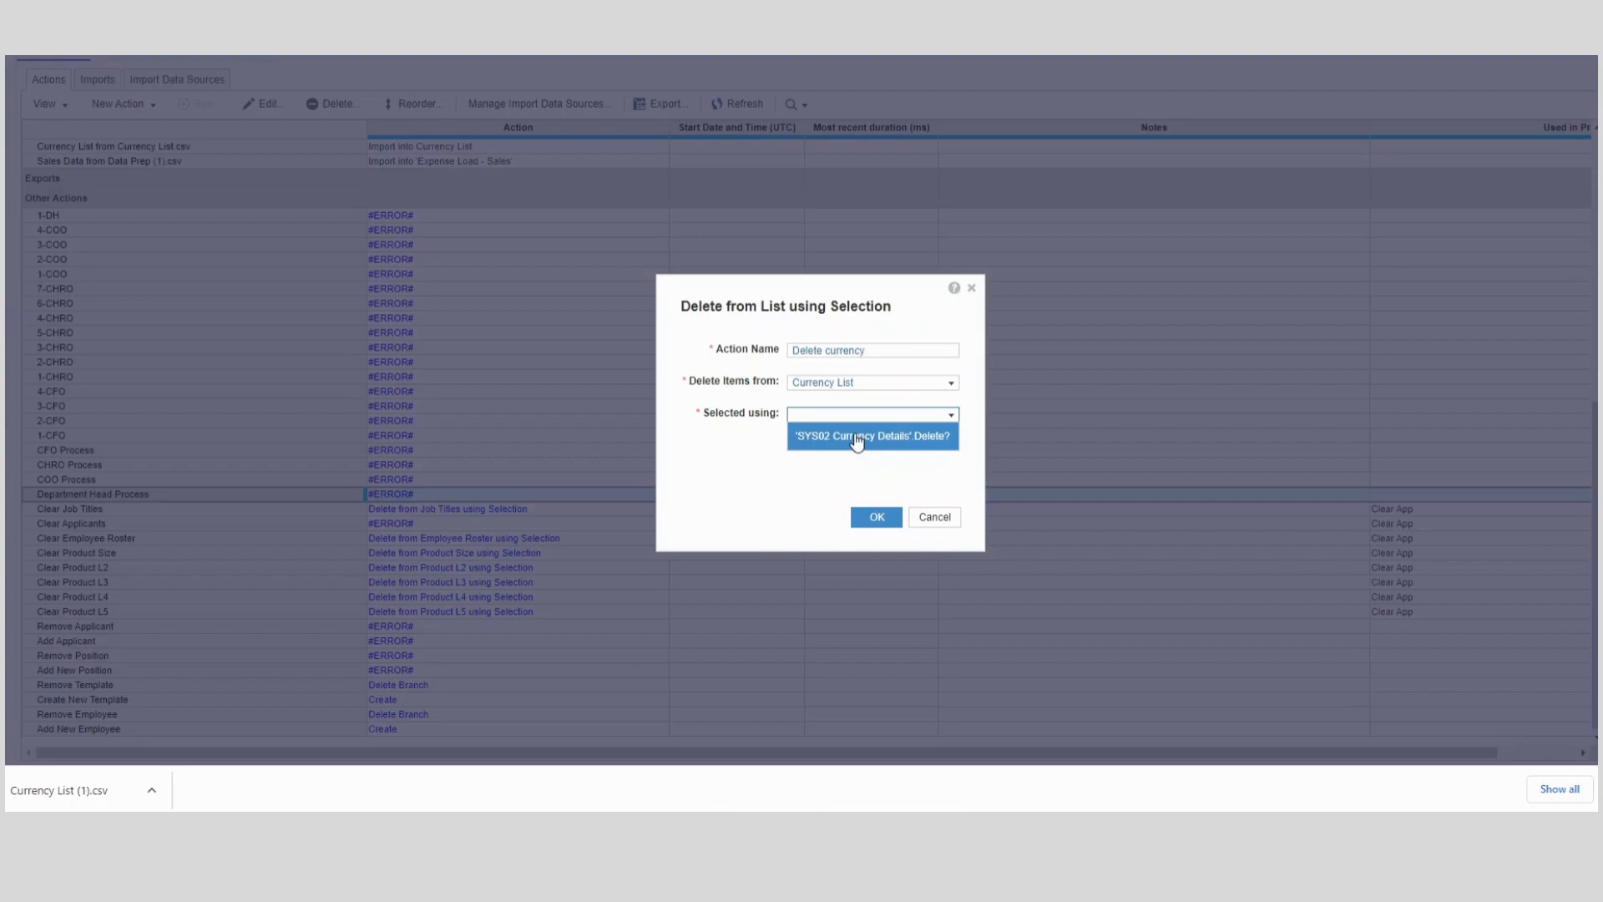
click(856, 441)
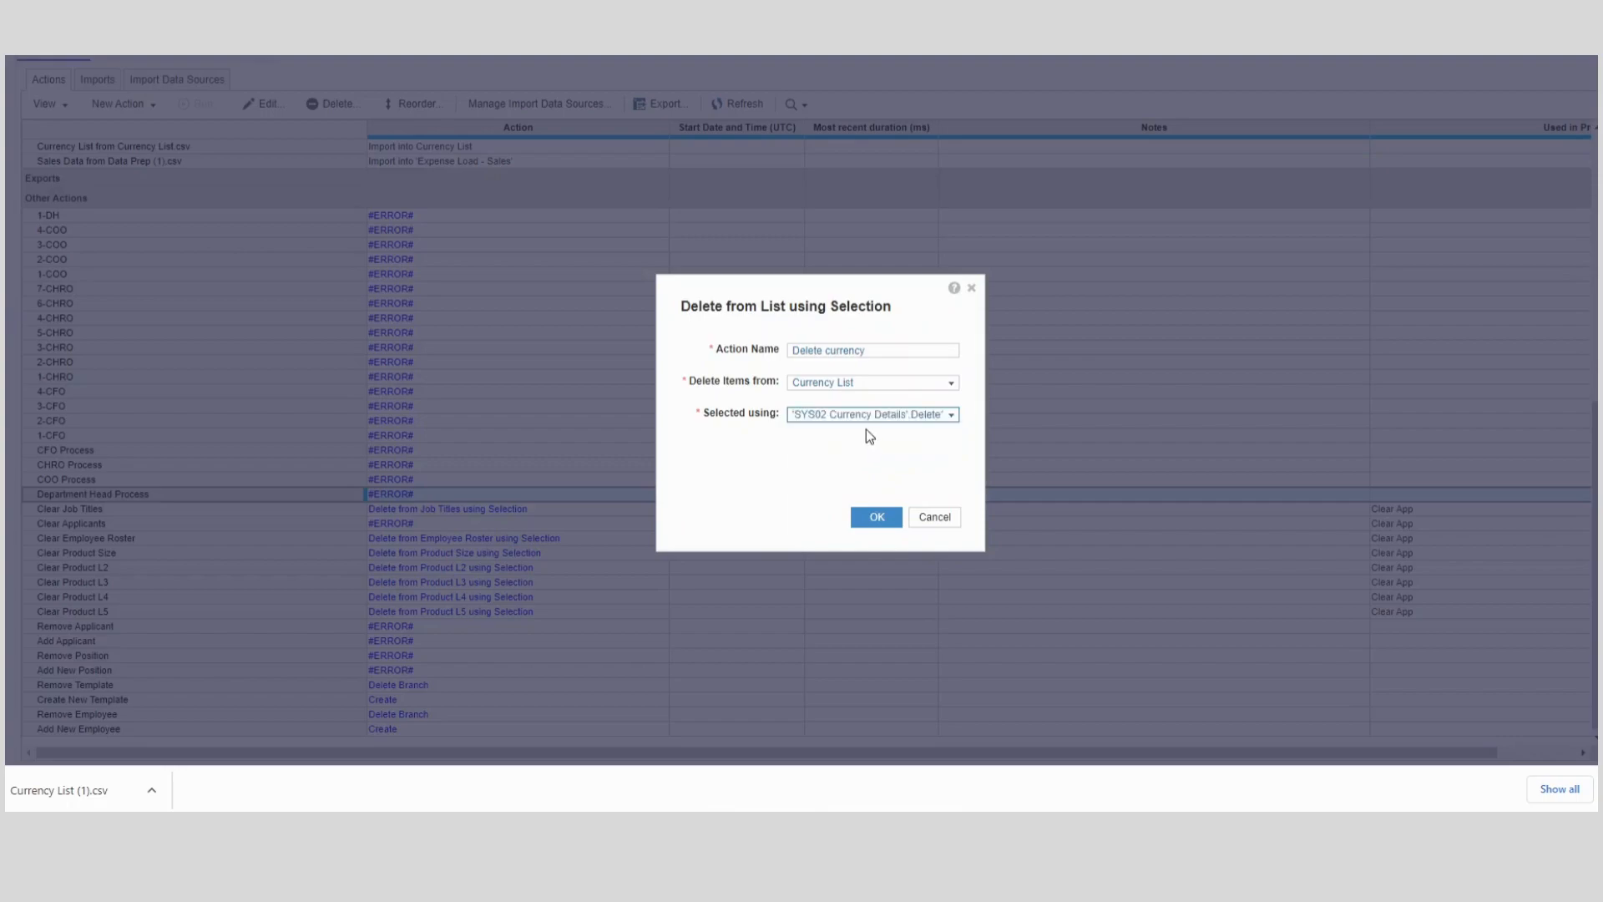
click(876, 518)
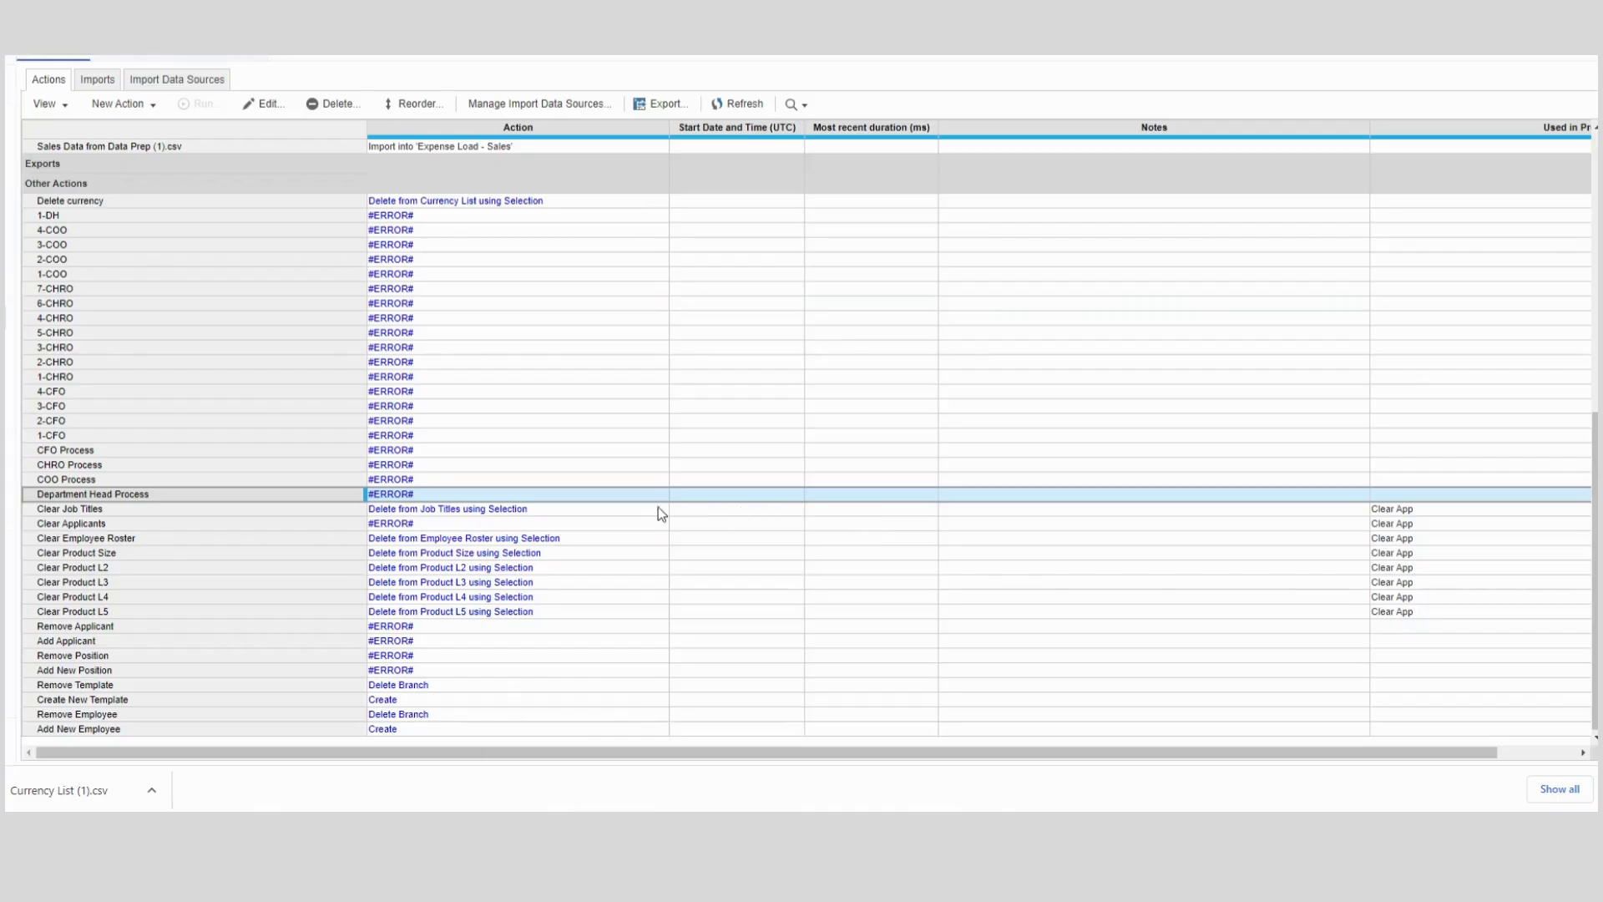
Run the Delete currency action to remove the flagged currencies from the list
scroll(127, 640, up, 1)
scroll(123, 623, down, 1)
scroll(102, 618, up, 3)
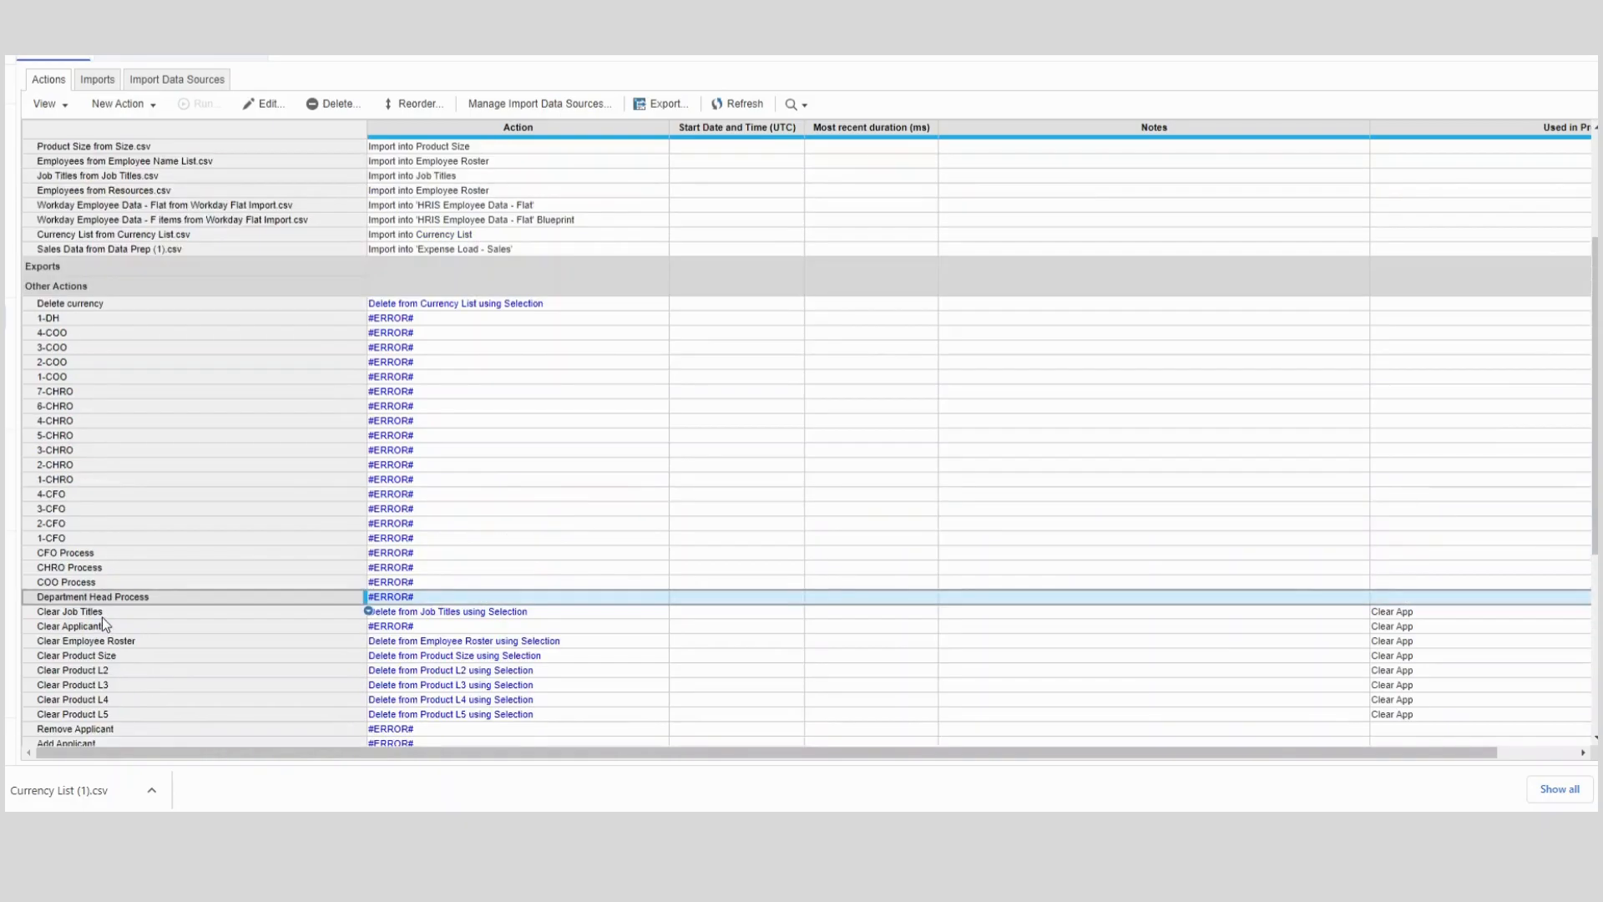
click(124, 386)
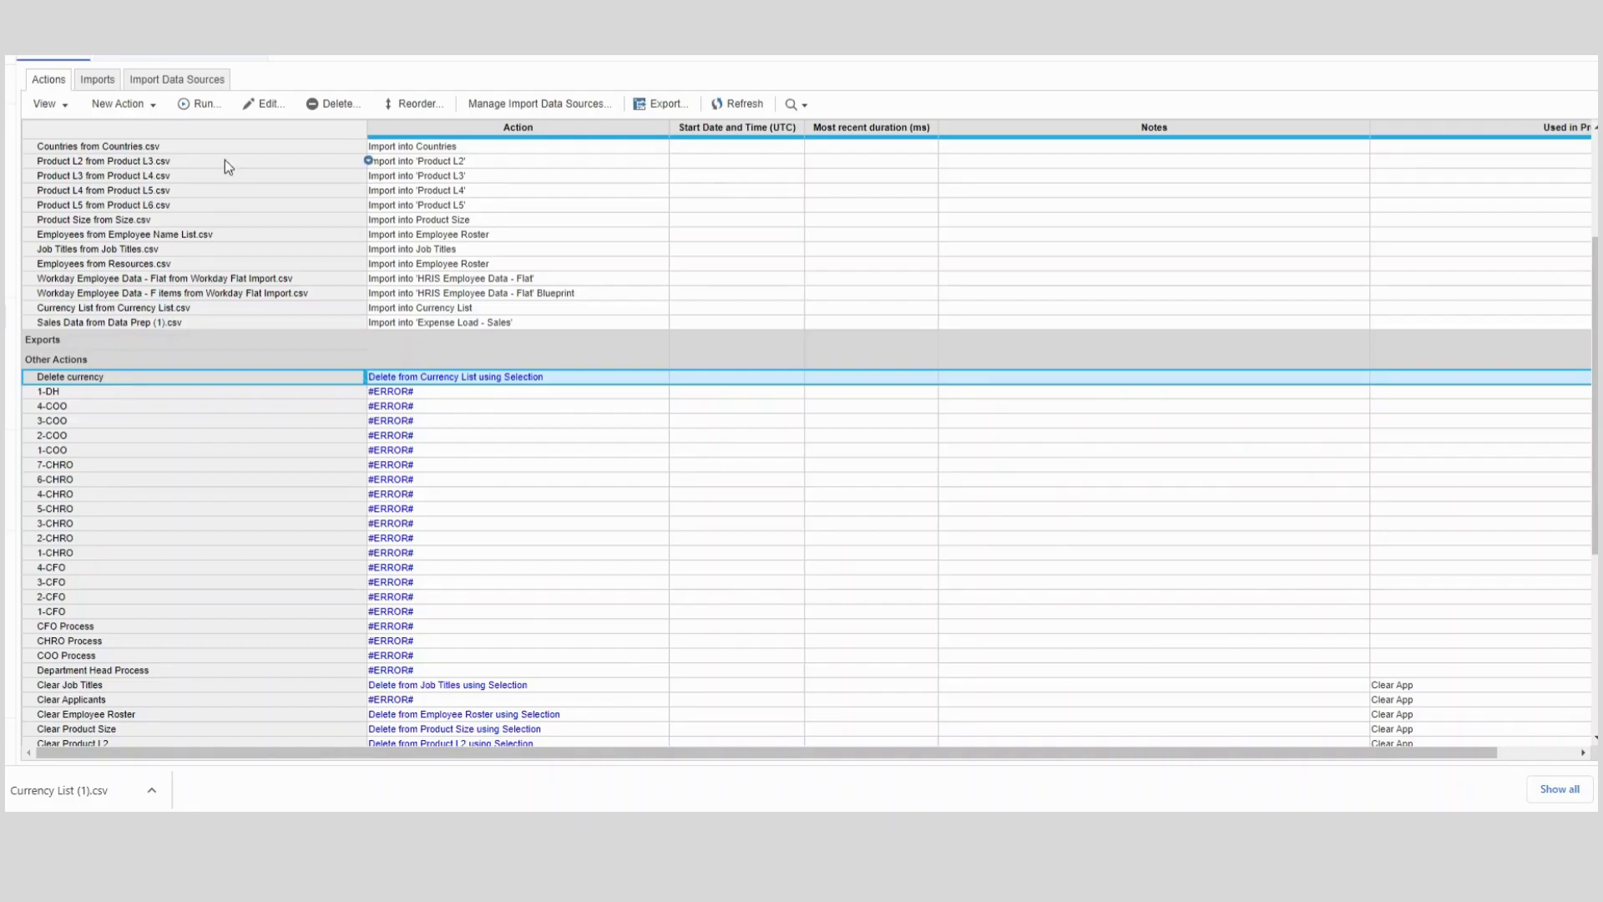
click(201, 107)
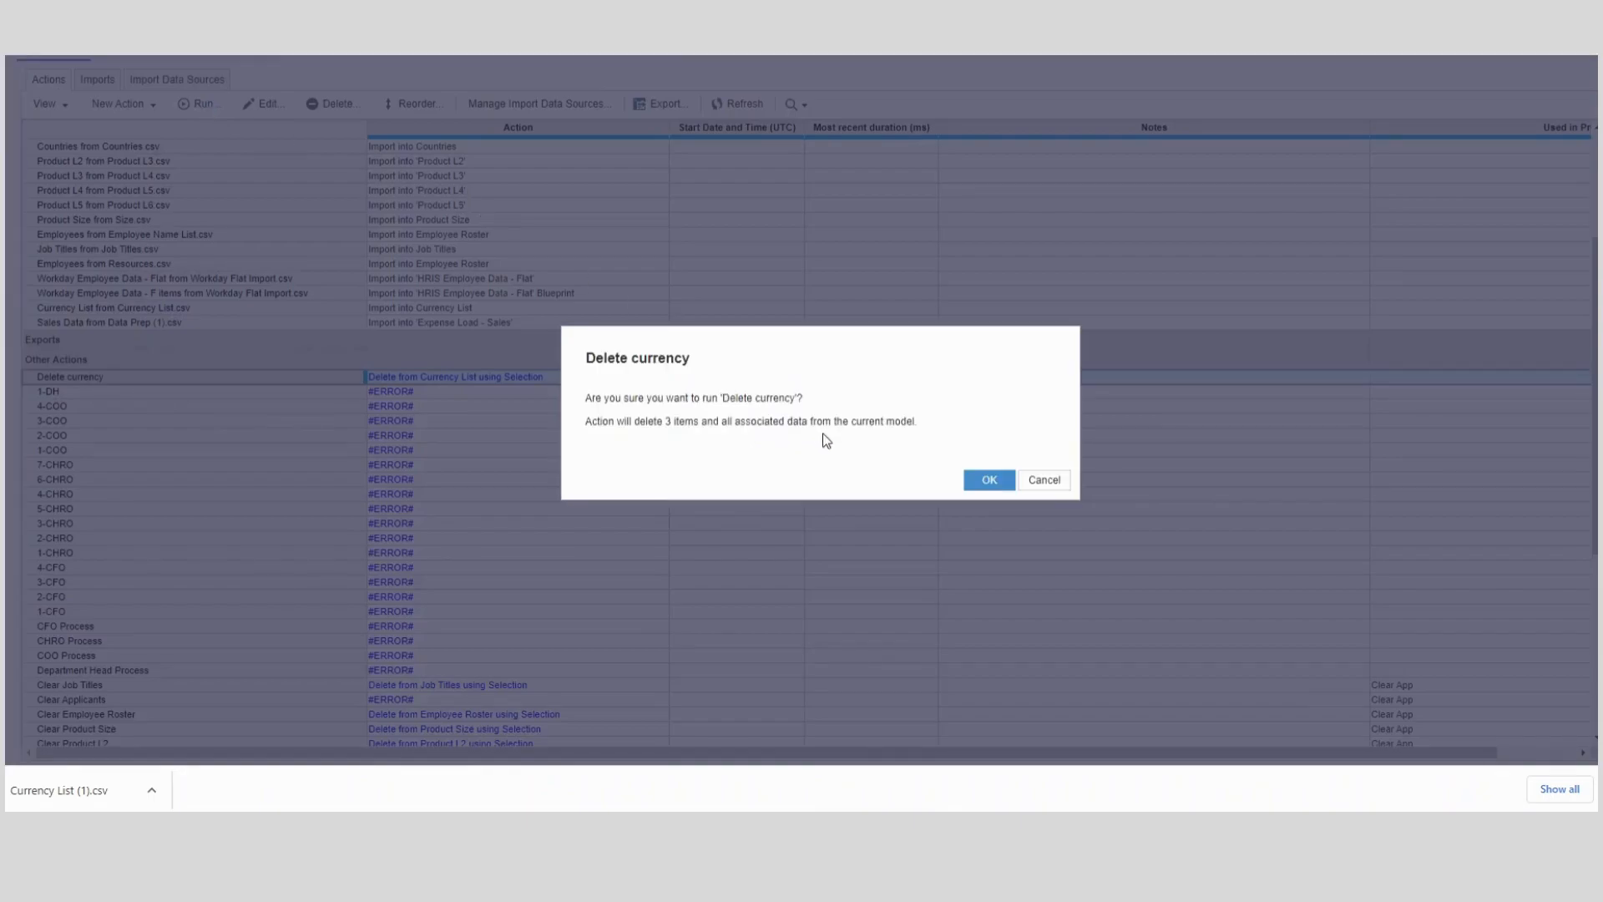
click(986, 485)
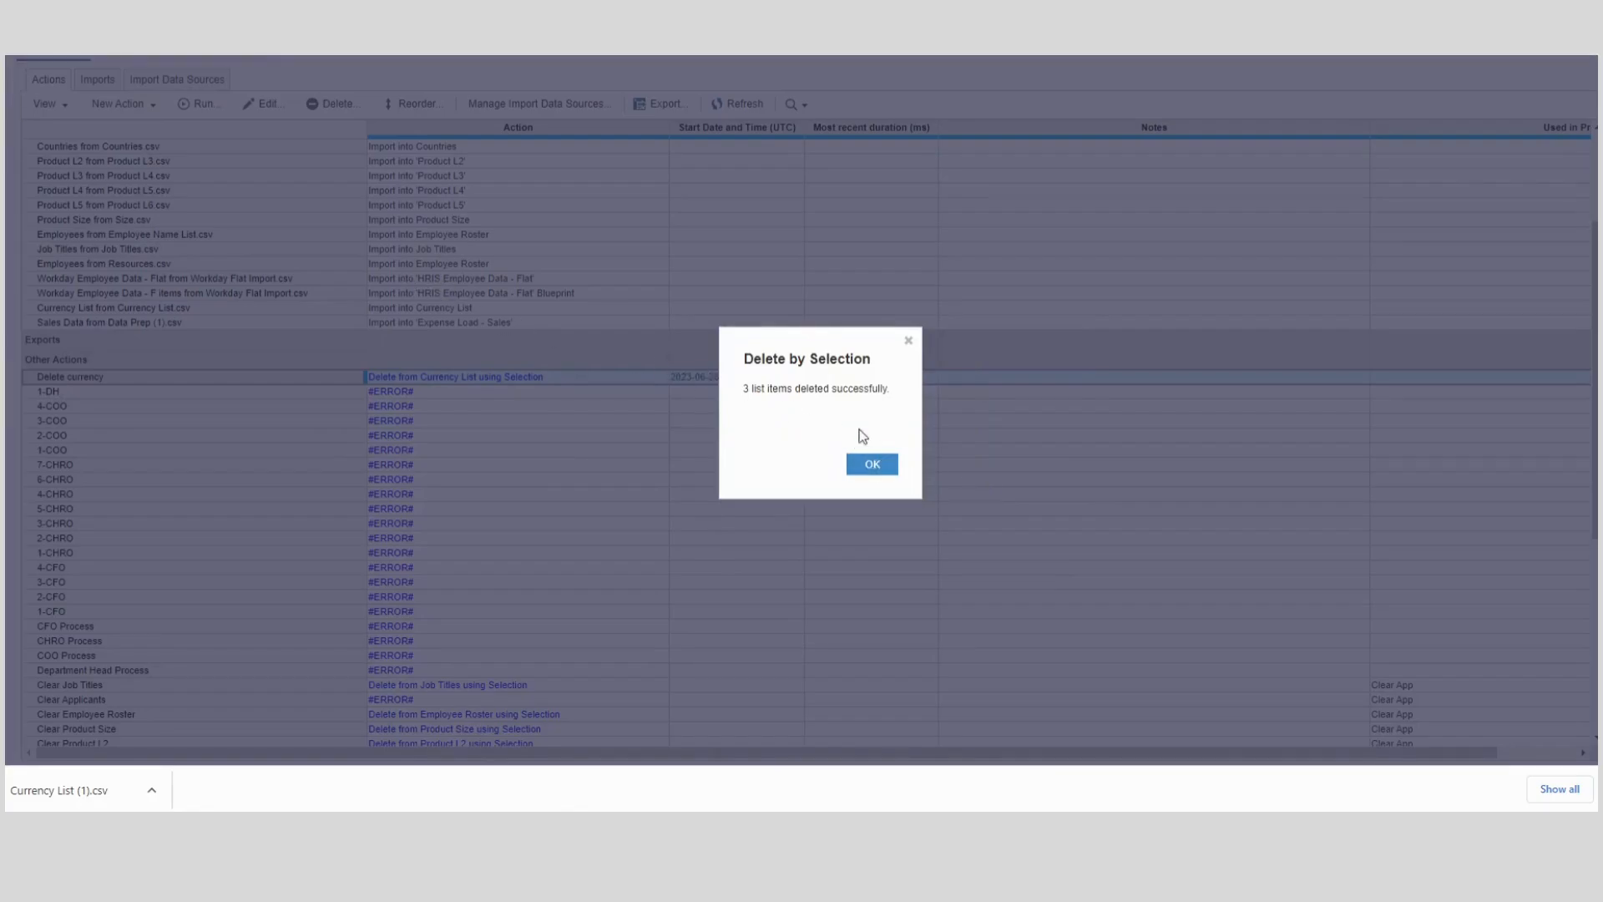
click(887, 467)
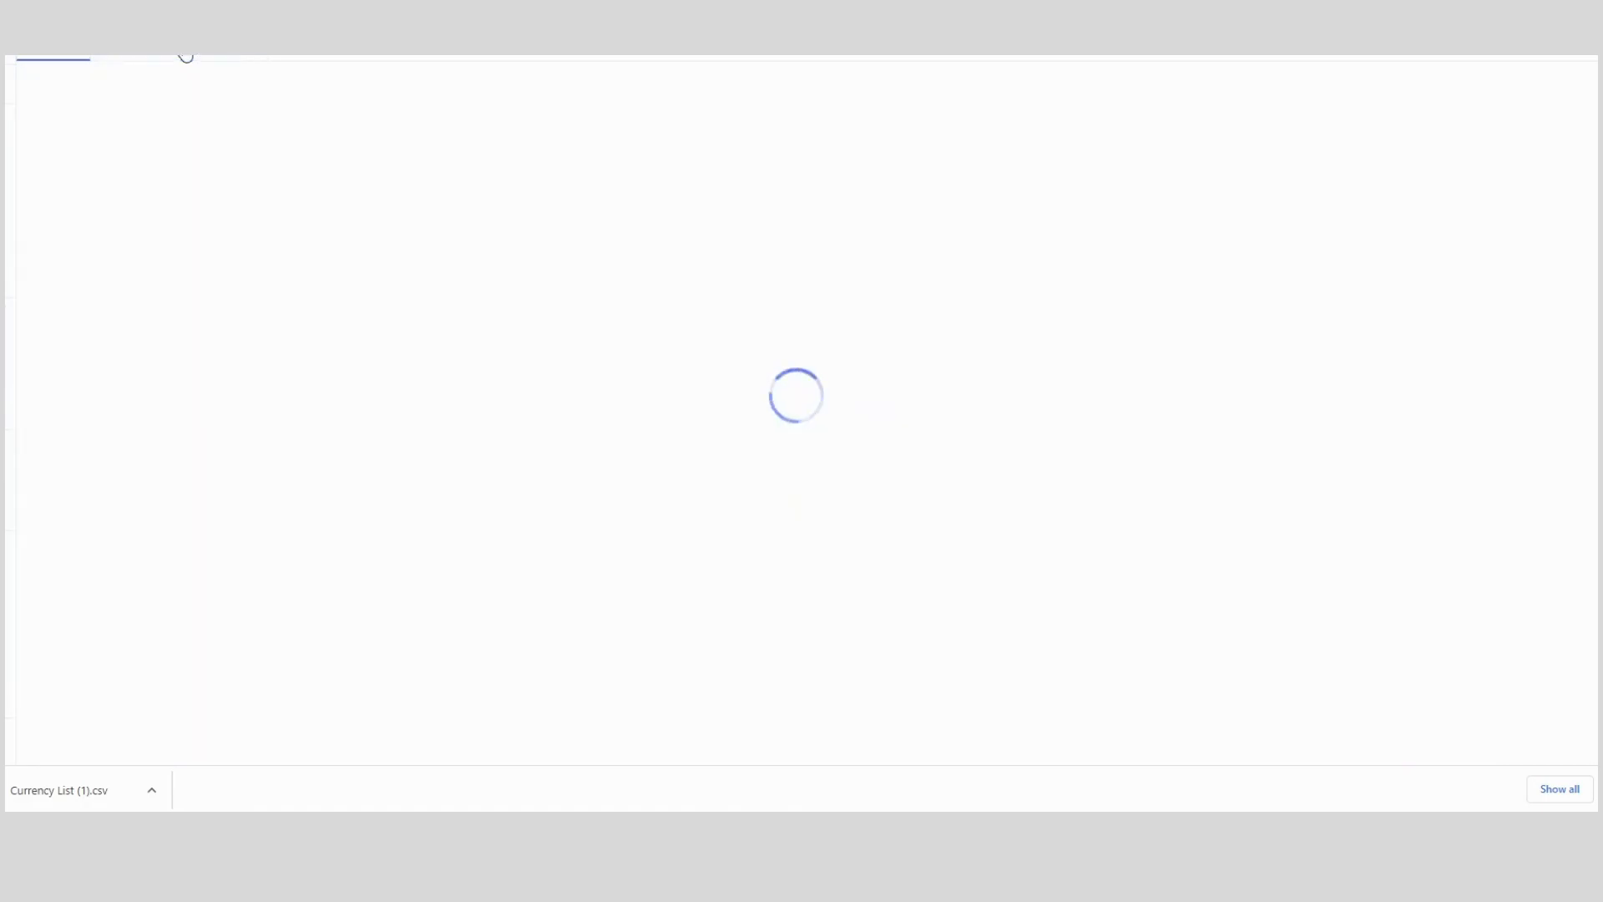
Review the currencies in the SYS02 Currency Details grid and open Currency List from the model's general lists
click(185, 56)
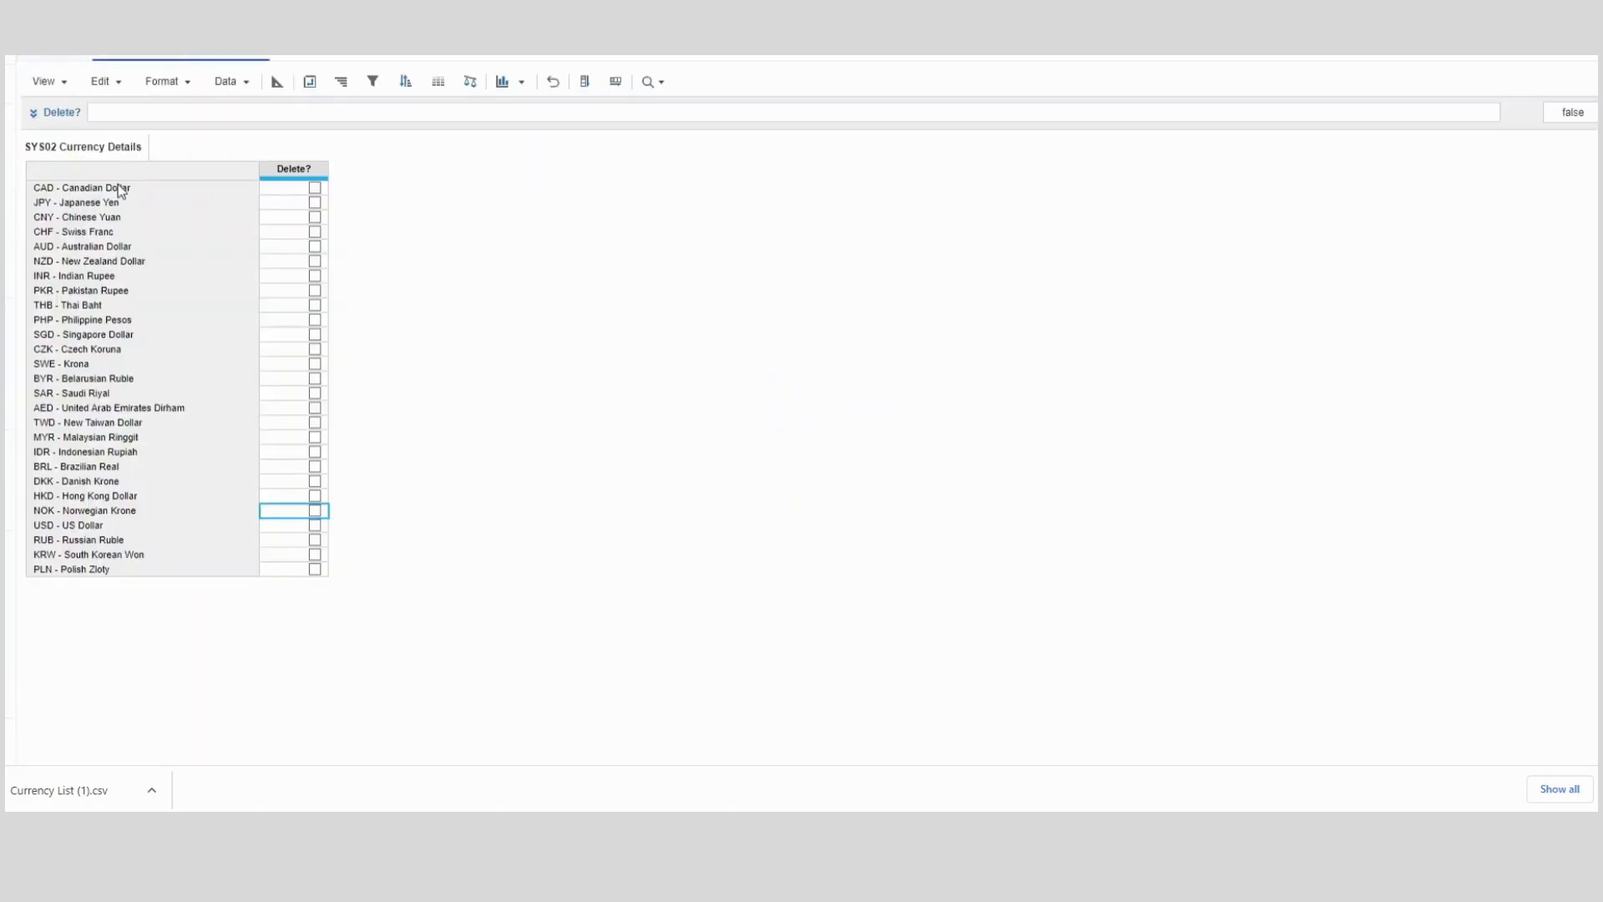
click(94, 207)
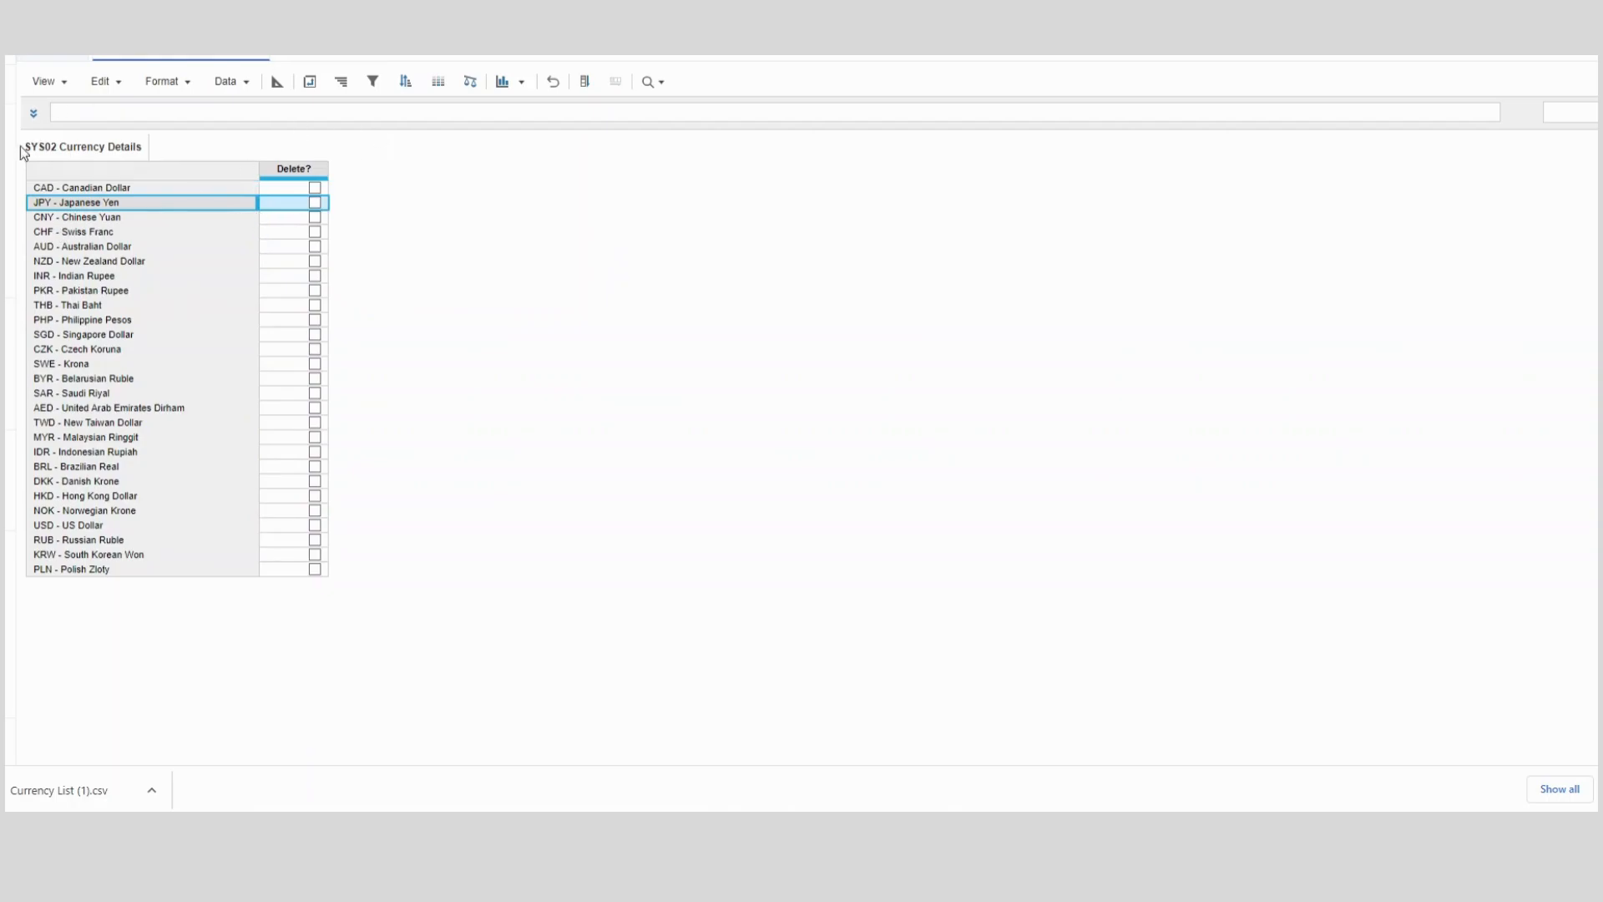
click(7, 192)
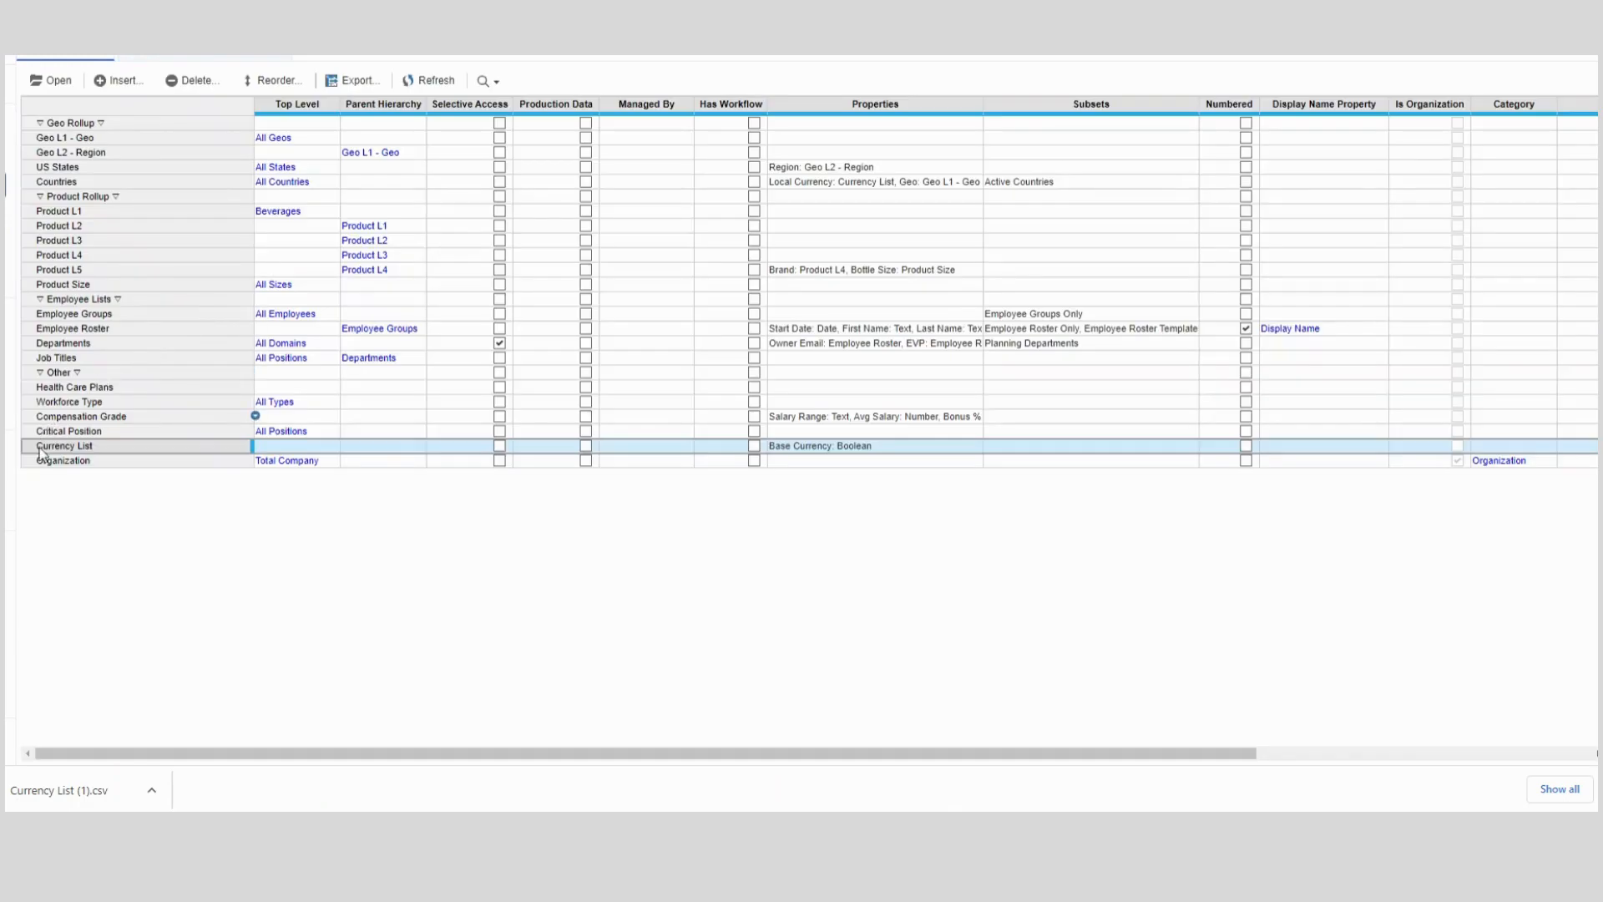
click(58, 84)
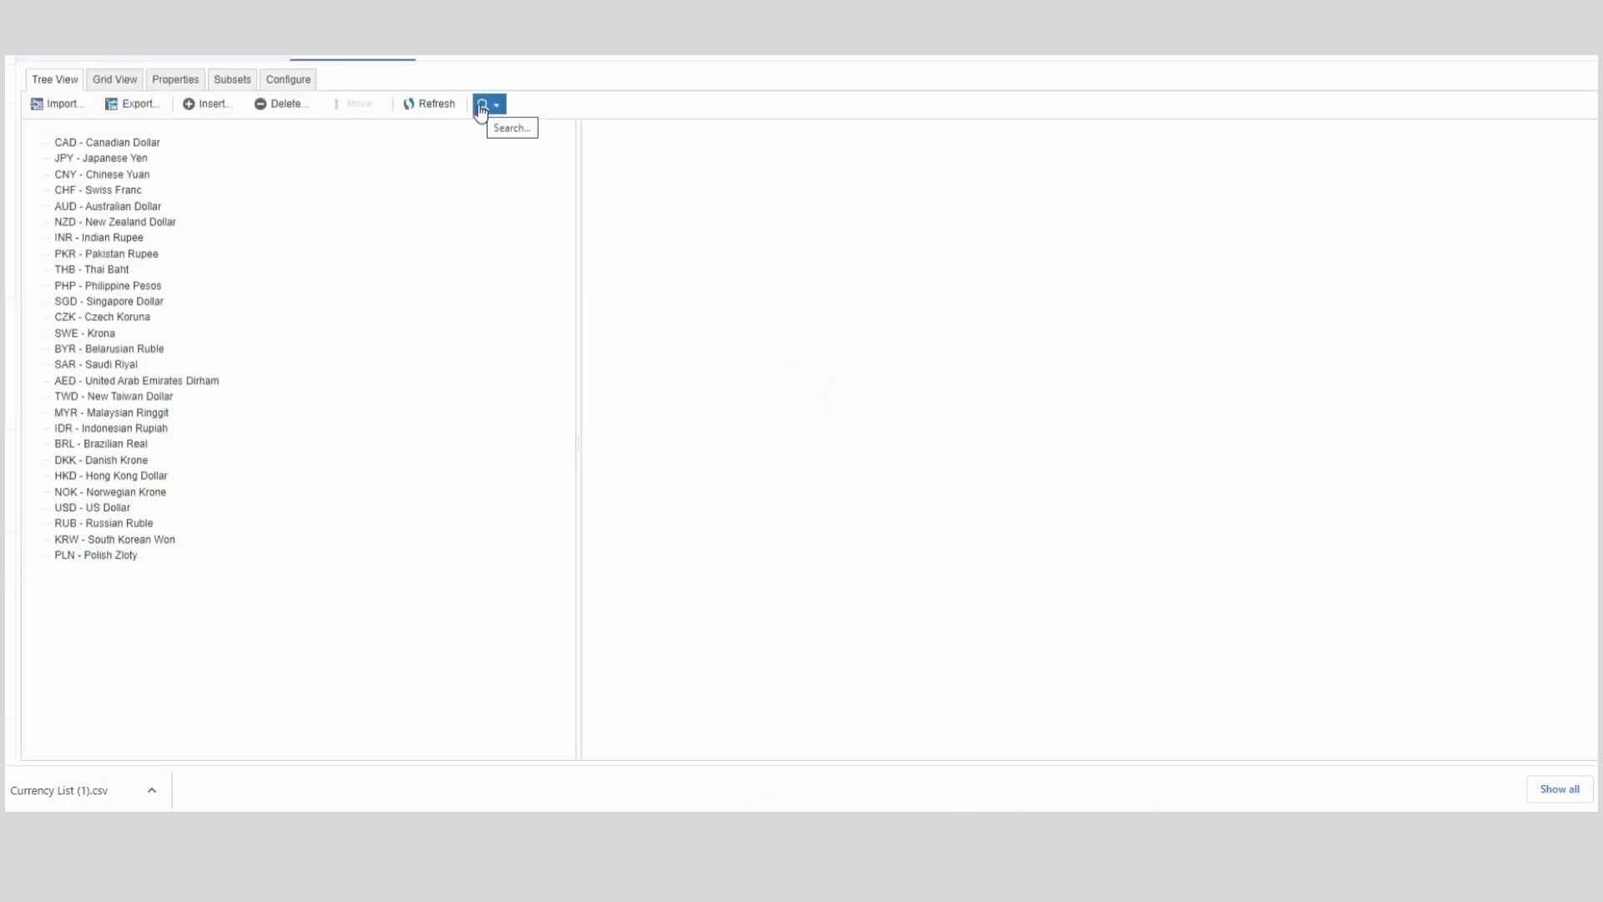
Search Currency List for "briti" to check that the British currency was deleted, and clear the search text
click(481, 108)
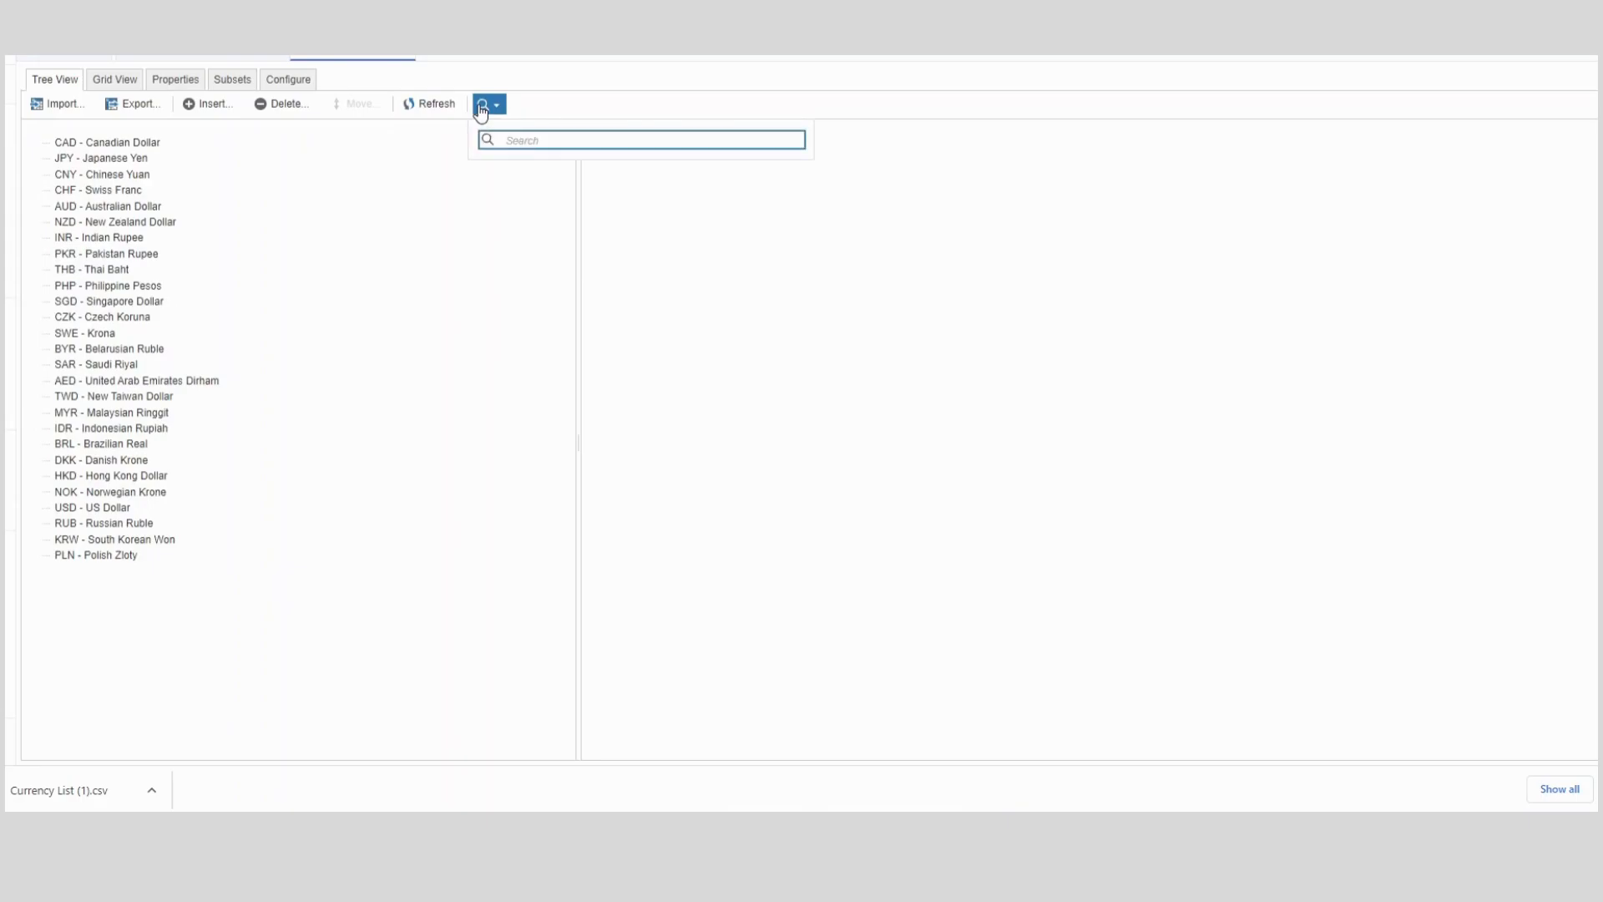
text(briti)
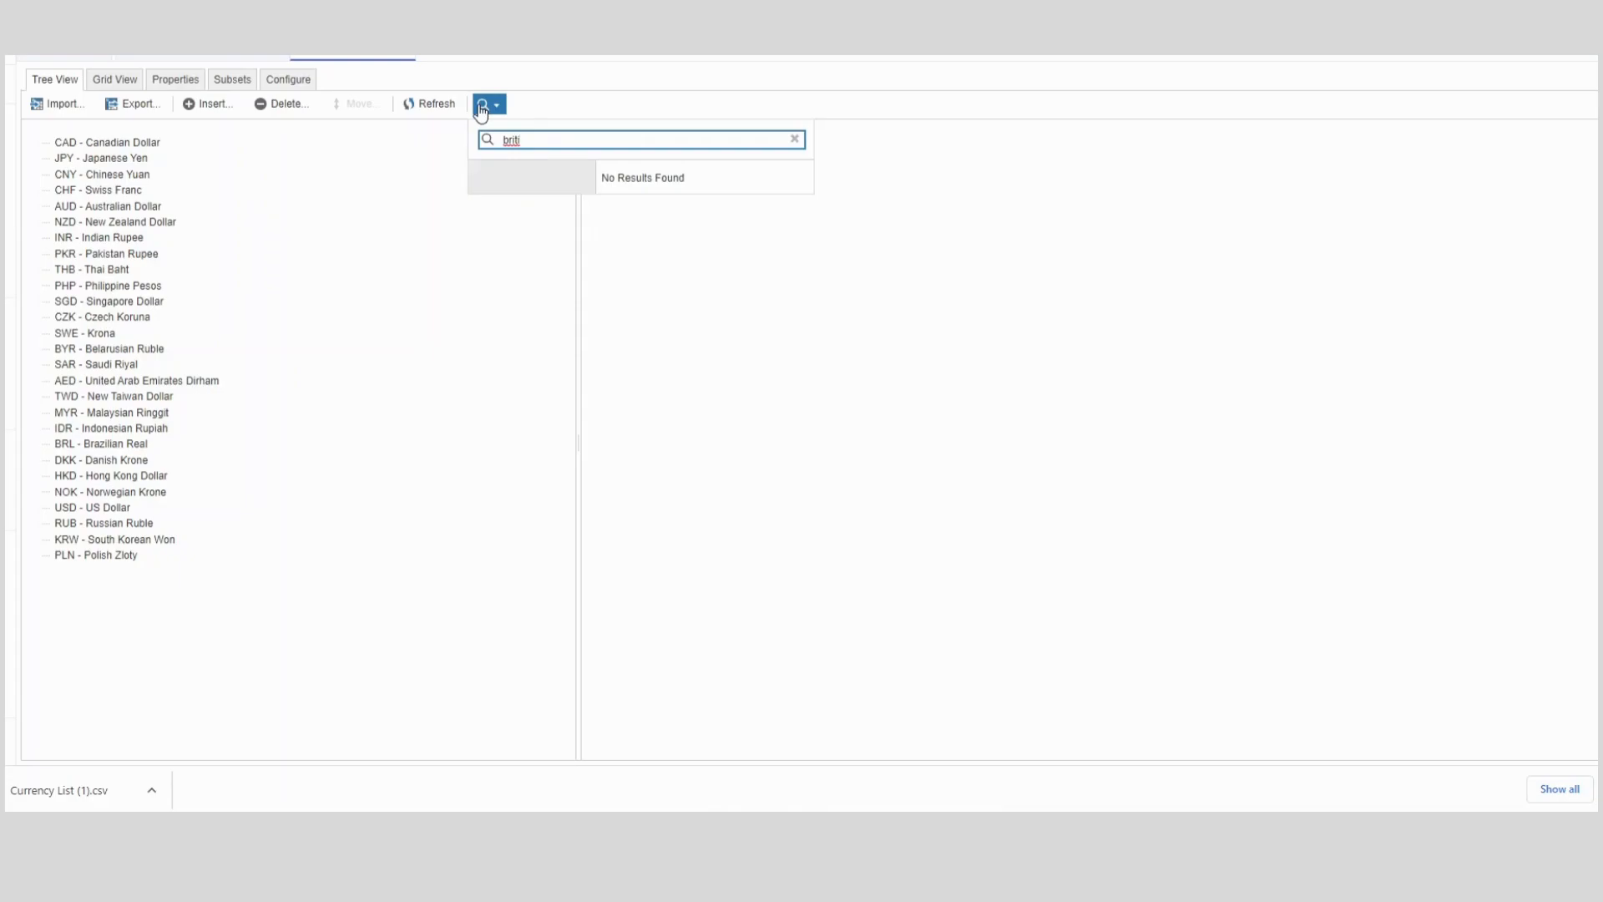
key(BackSpace)
key(BackSpace)
key(BackSpace)
key(BackSpace)
key(BackSpace)
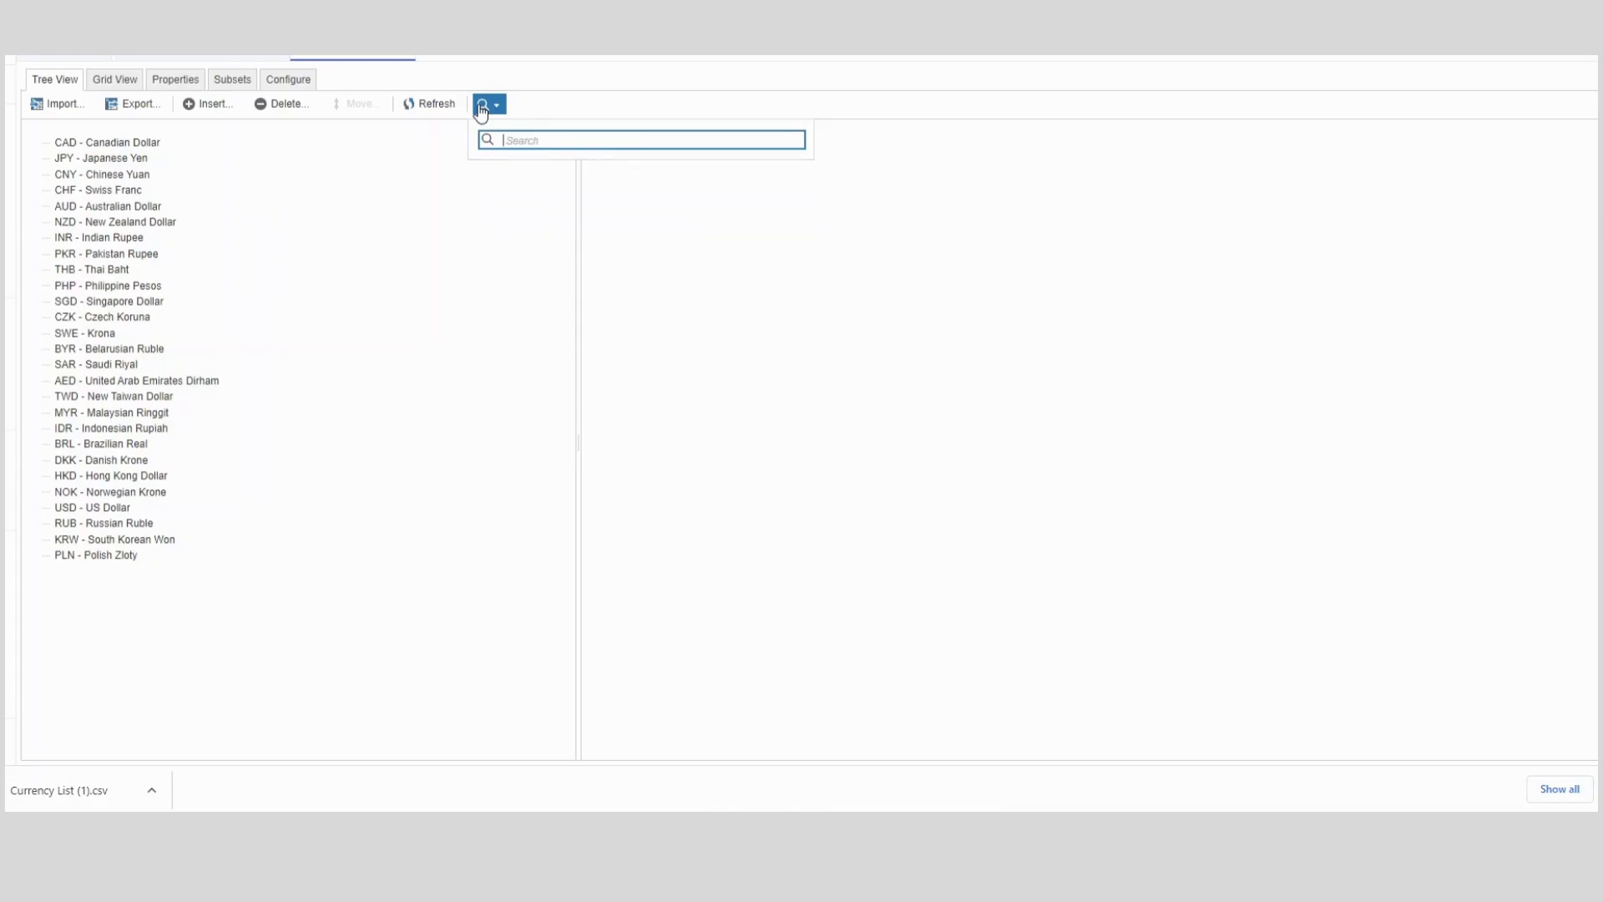
Search Currency List for "mexi" and for "euro" to check those deletions, and close the search
text(mex)
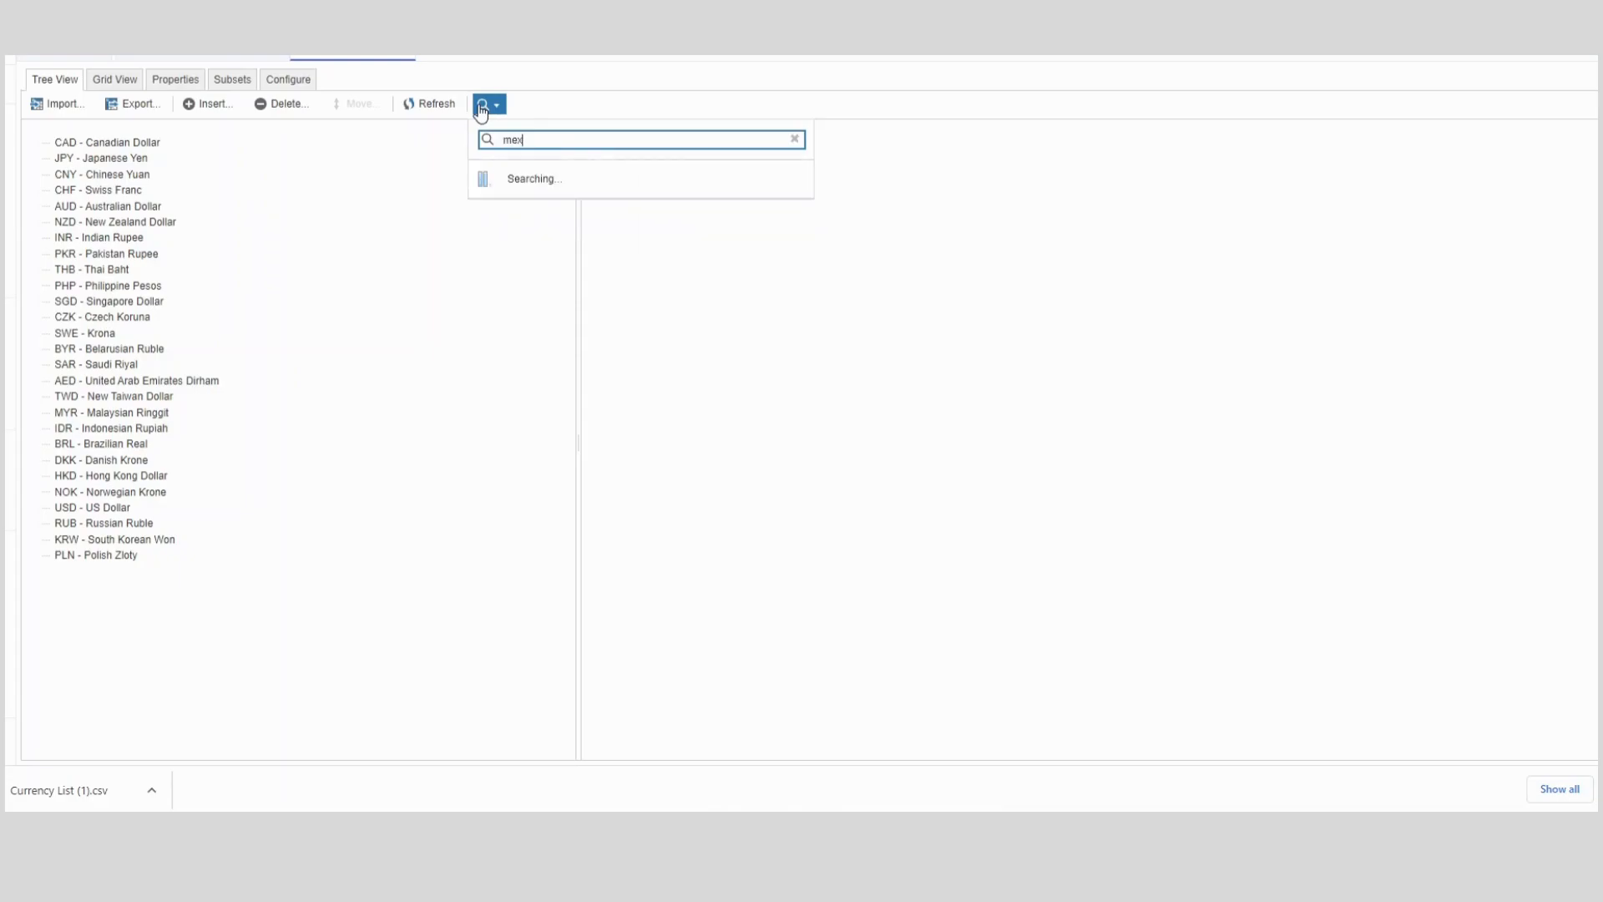
text(i)
key(BackSpace)
key(BackSpace)
key(BackSpace)
key(BackSpace)
text(er)
text(uro)
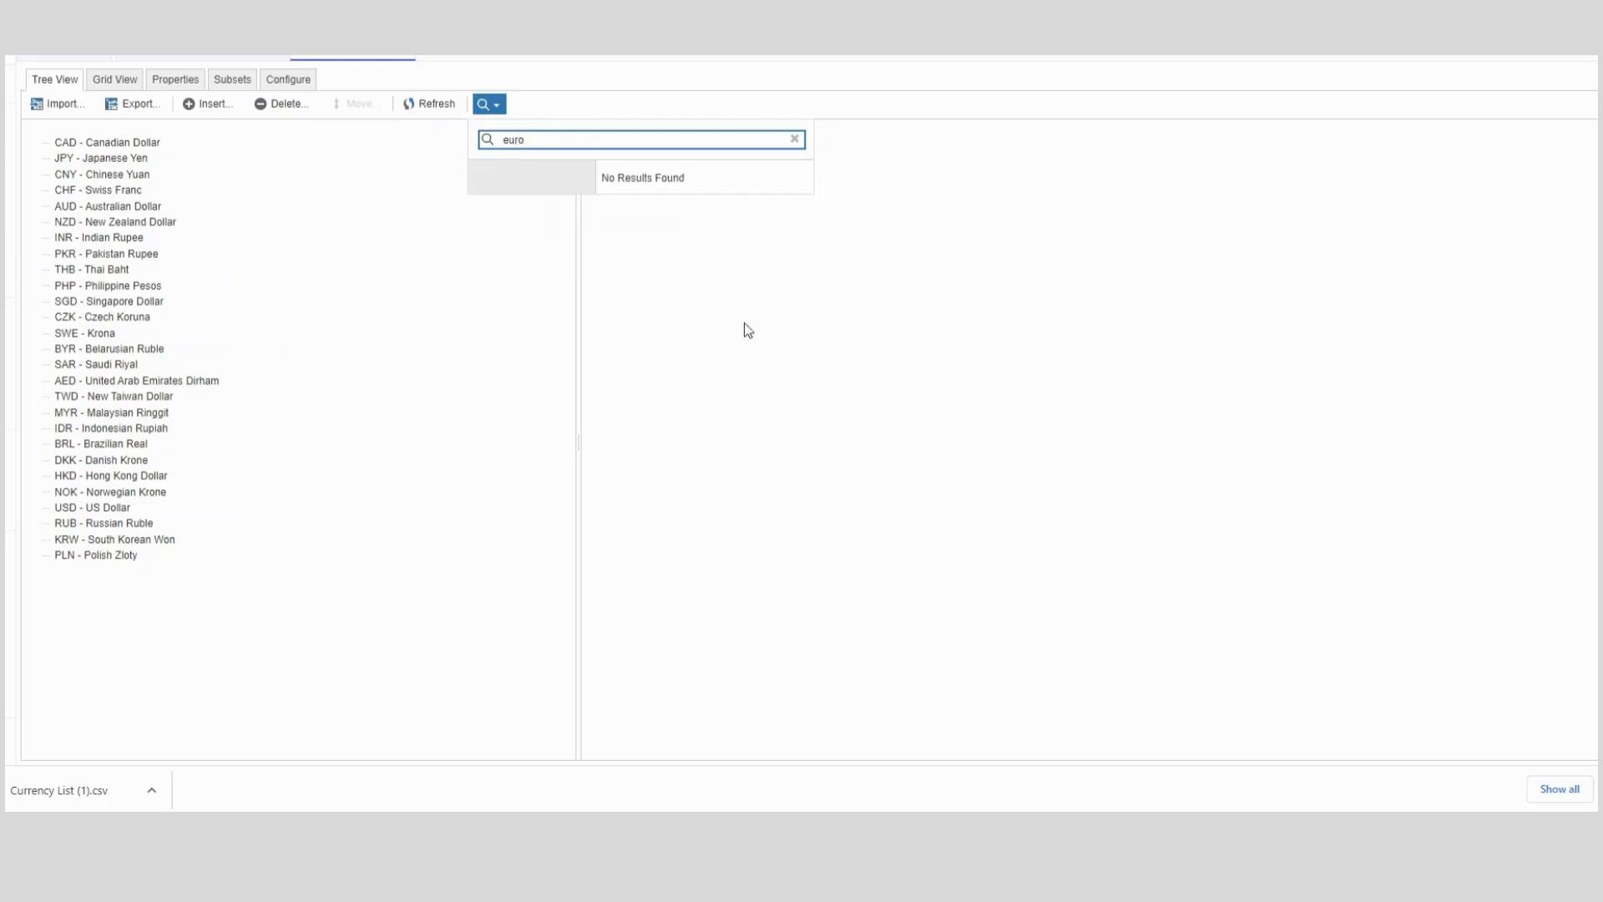
click(784, 341)
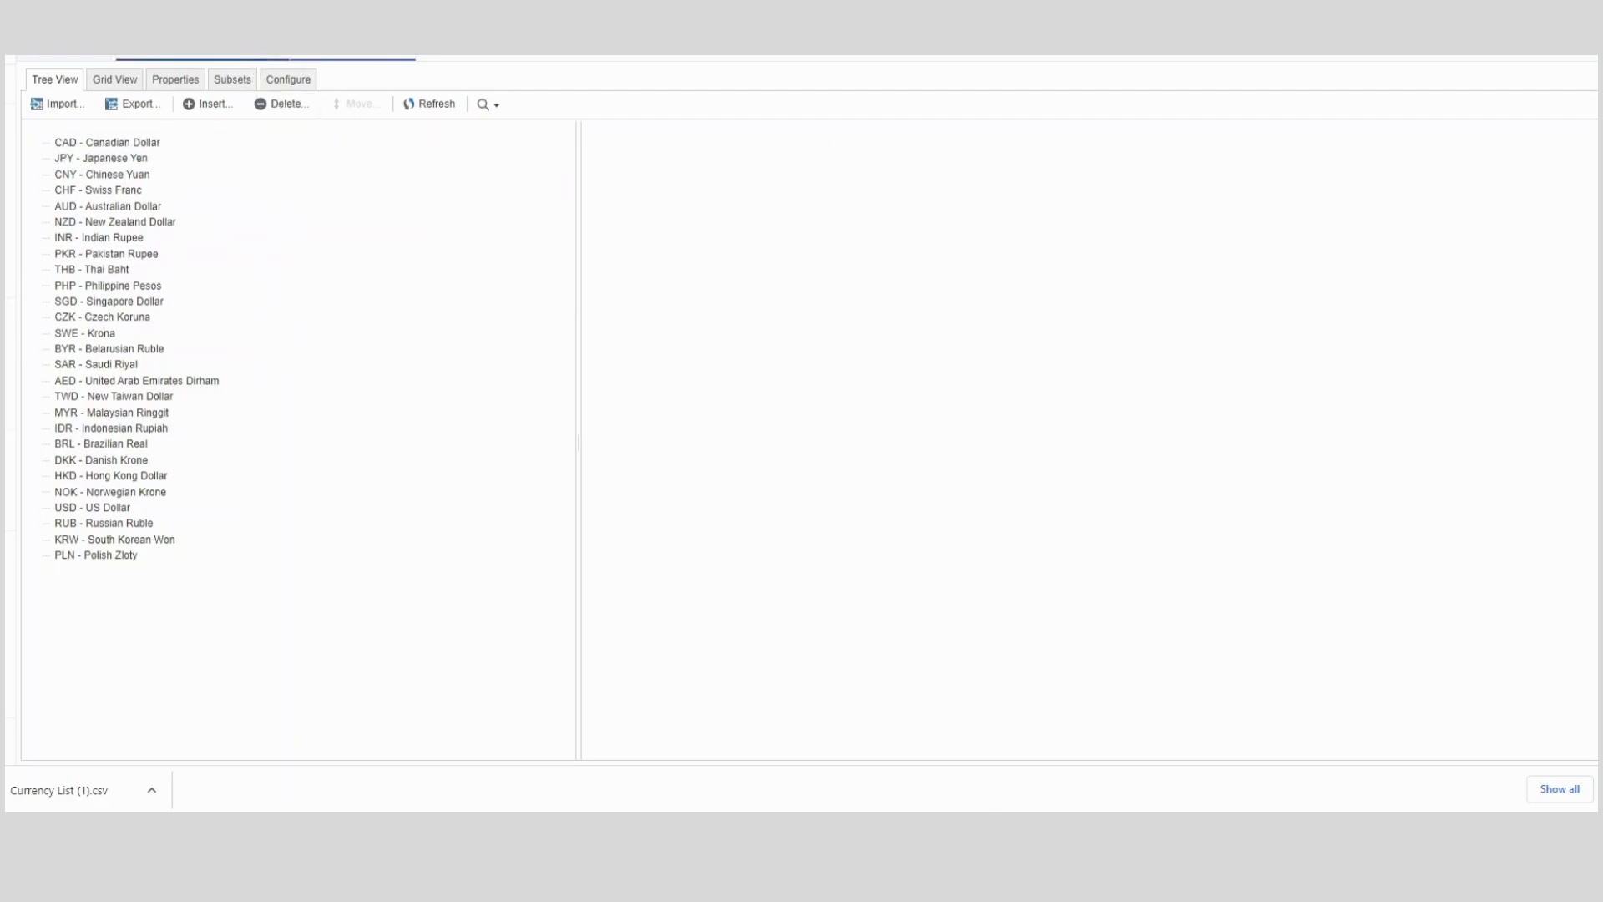
Set the Delete? line item's formula to TRUE in SYS02 Currency Details and return to the module's grid
click(219, 56)
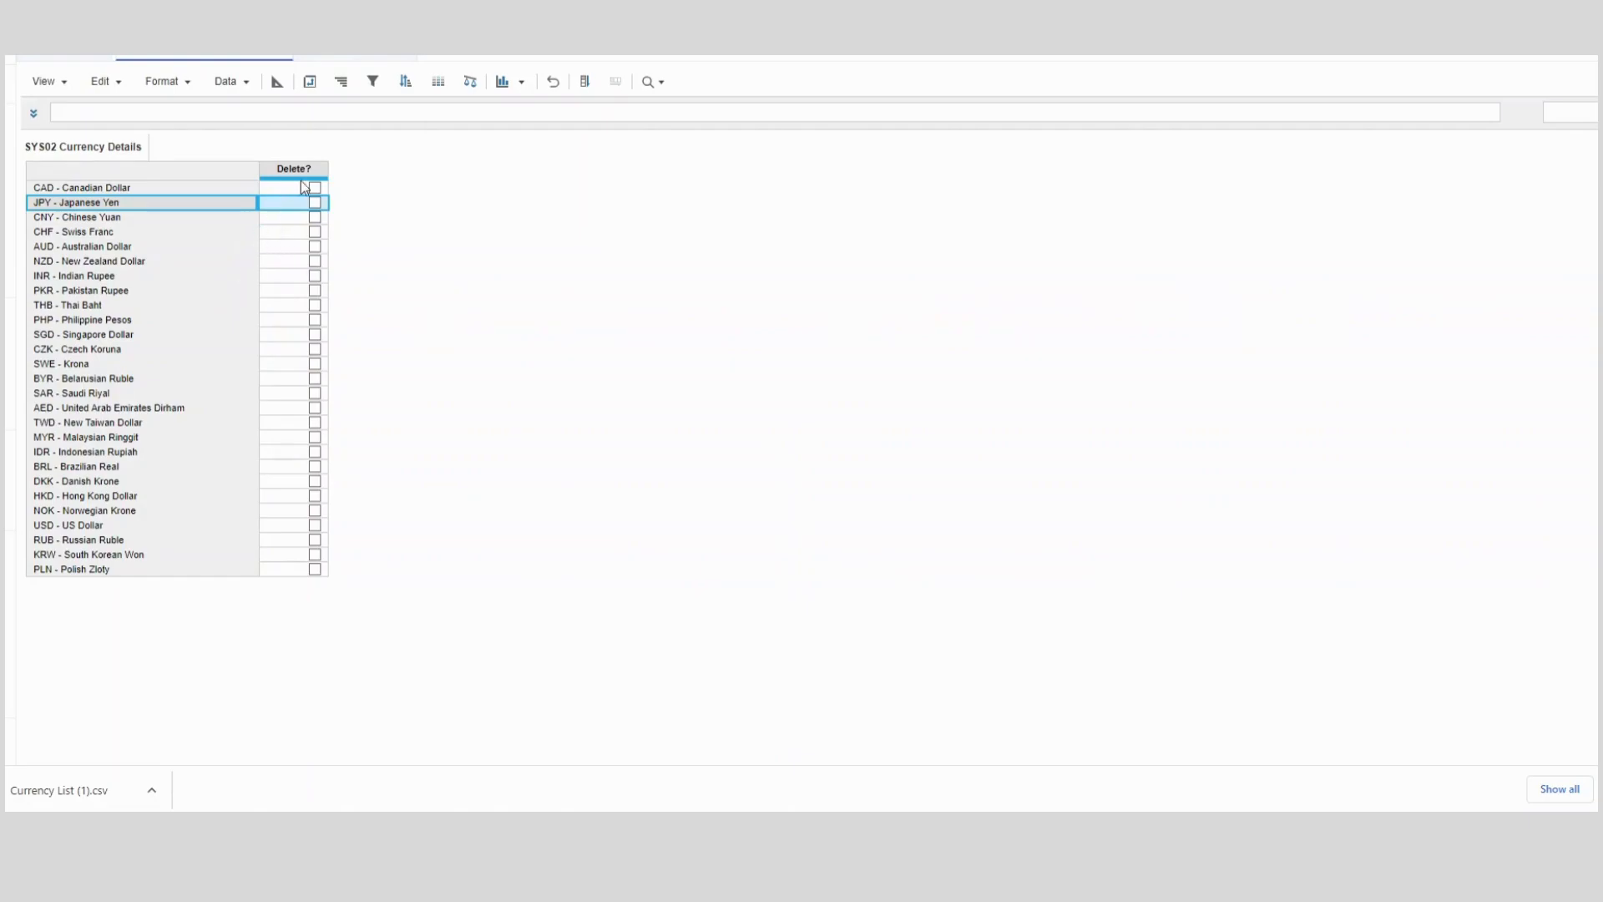
click(278, 82)
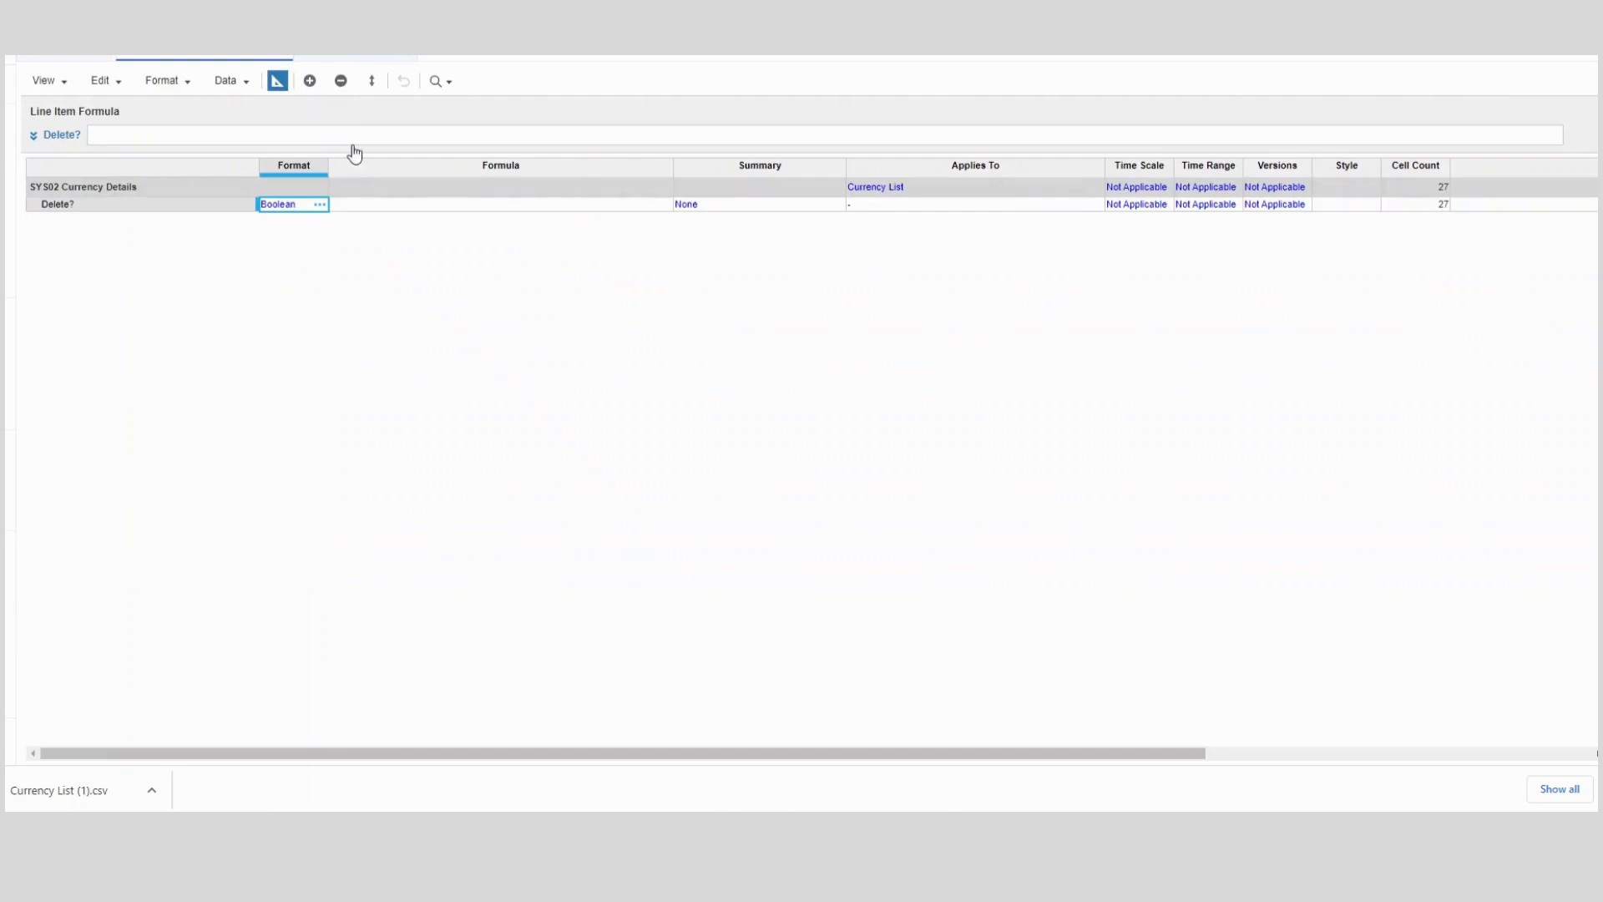
click(448, 207)
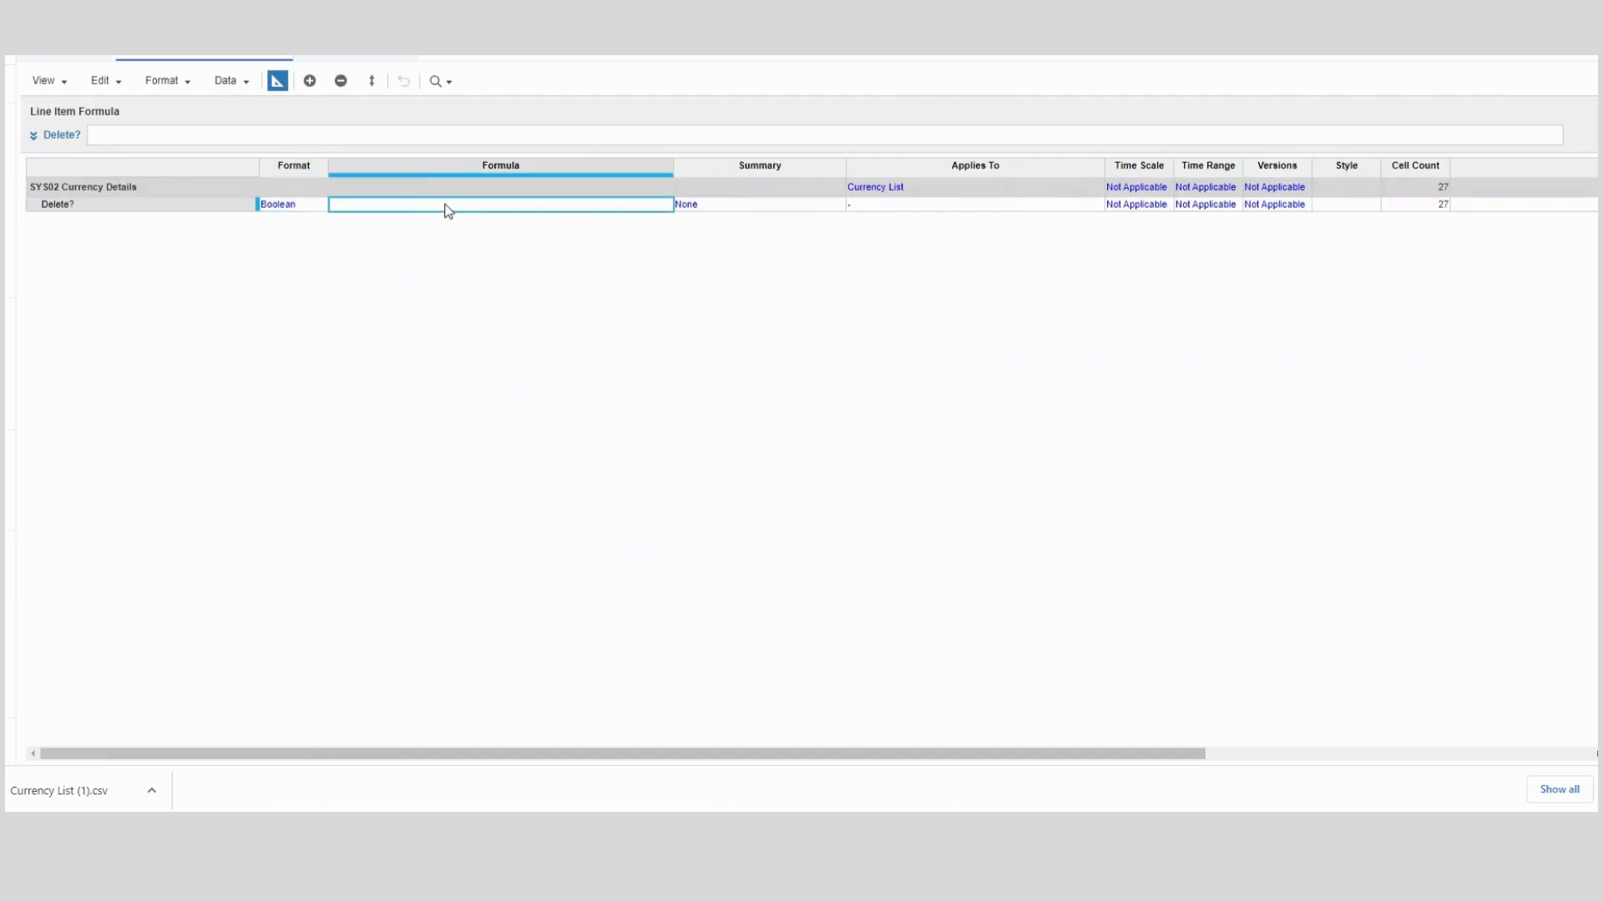
click(407, 132)
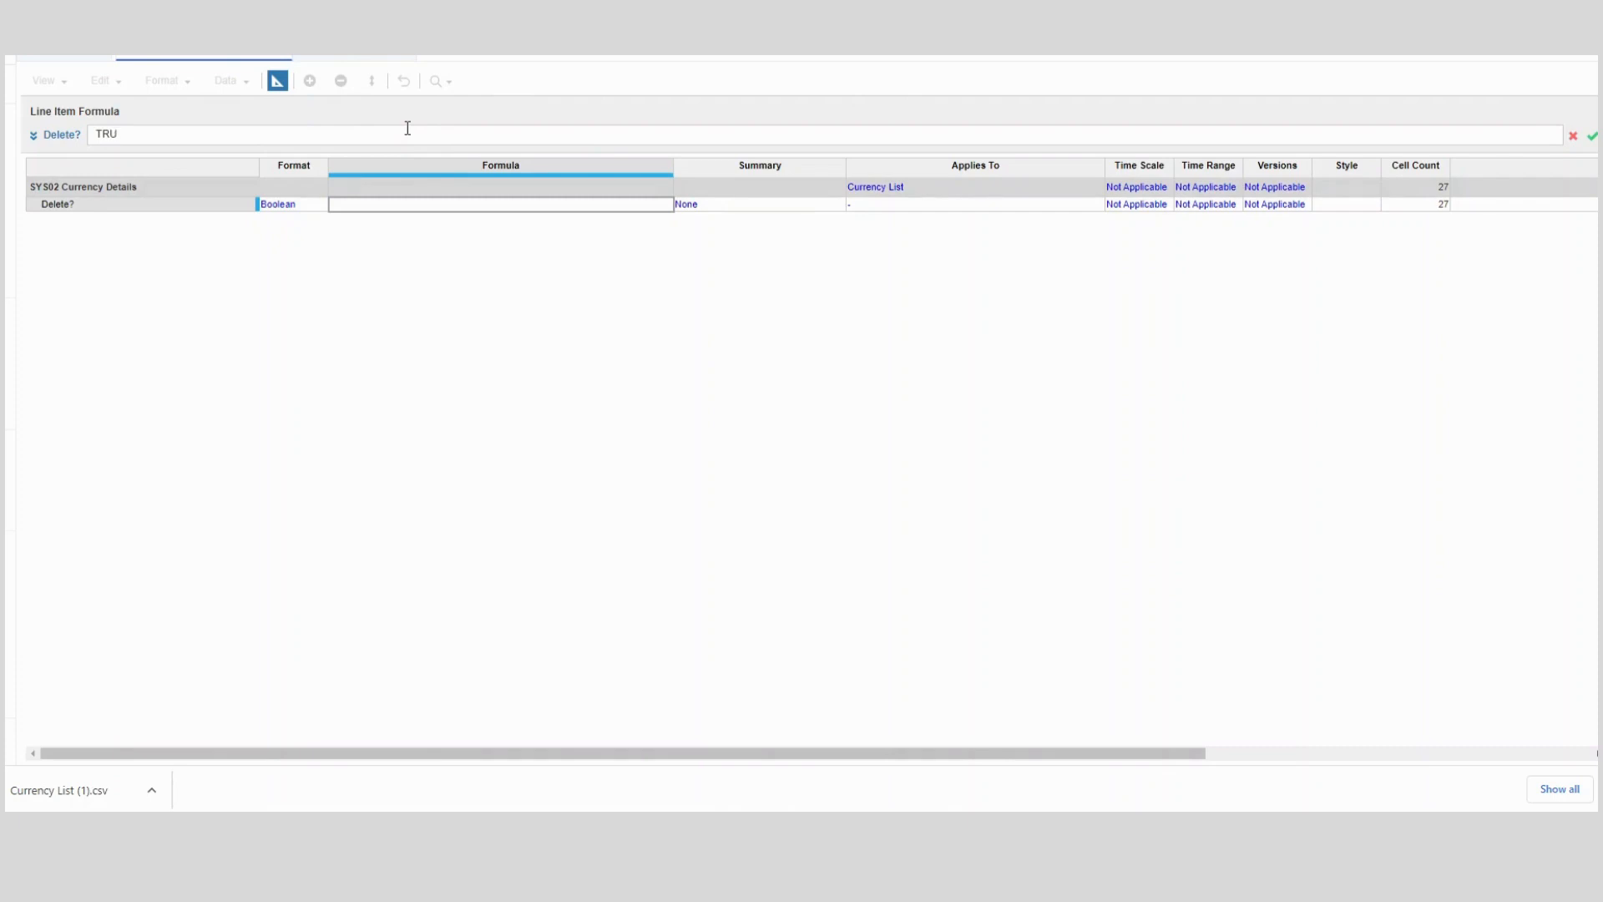
key(Return)
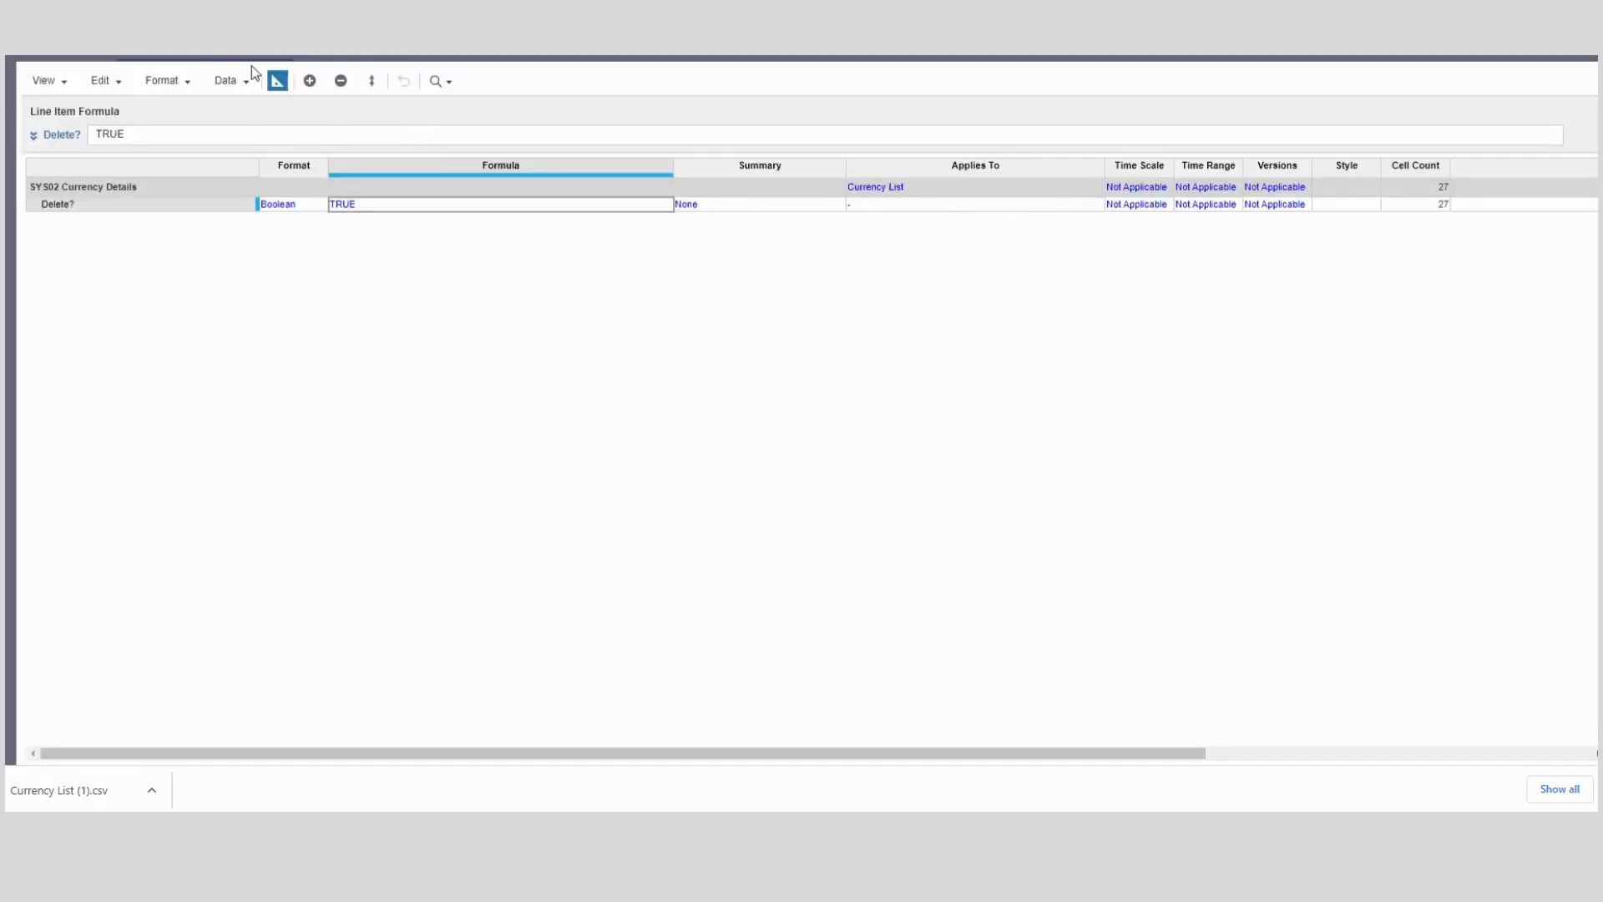
click(277, 81)
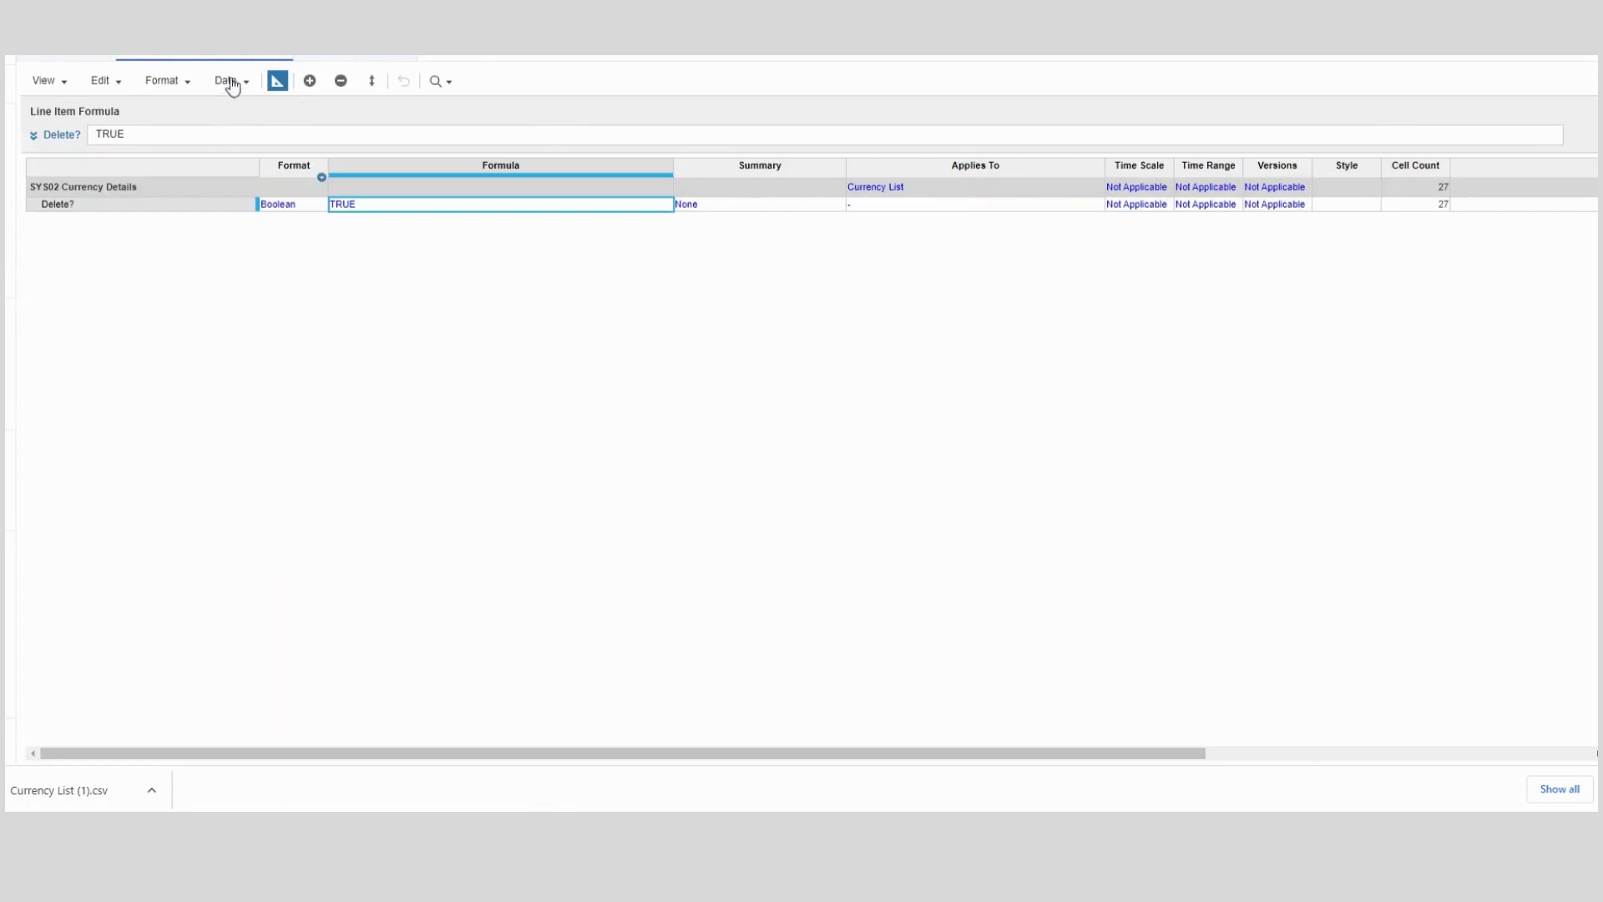
click(277, 81)
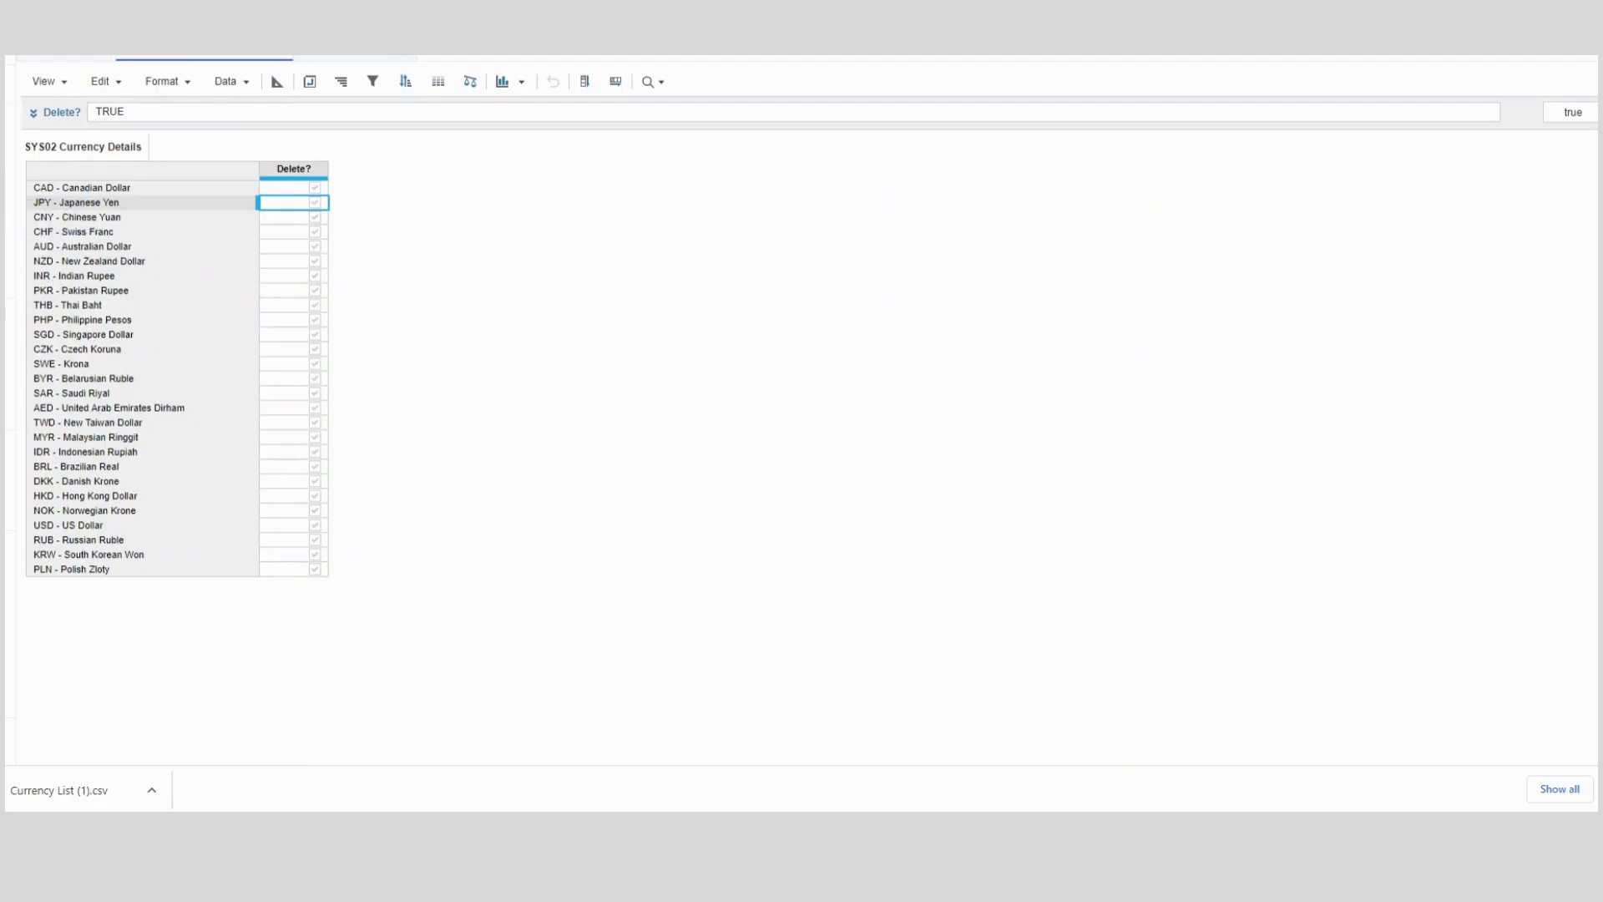
Run the Delete currency action again from the model's actions to delete all items in Currency List
click(8, 317)
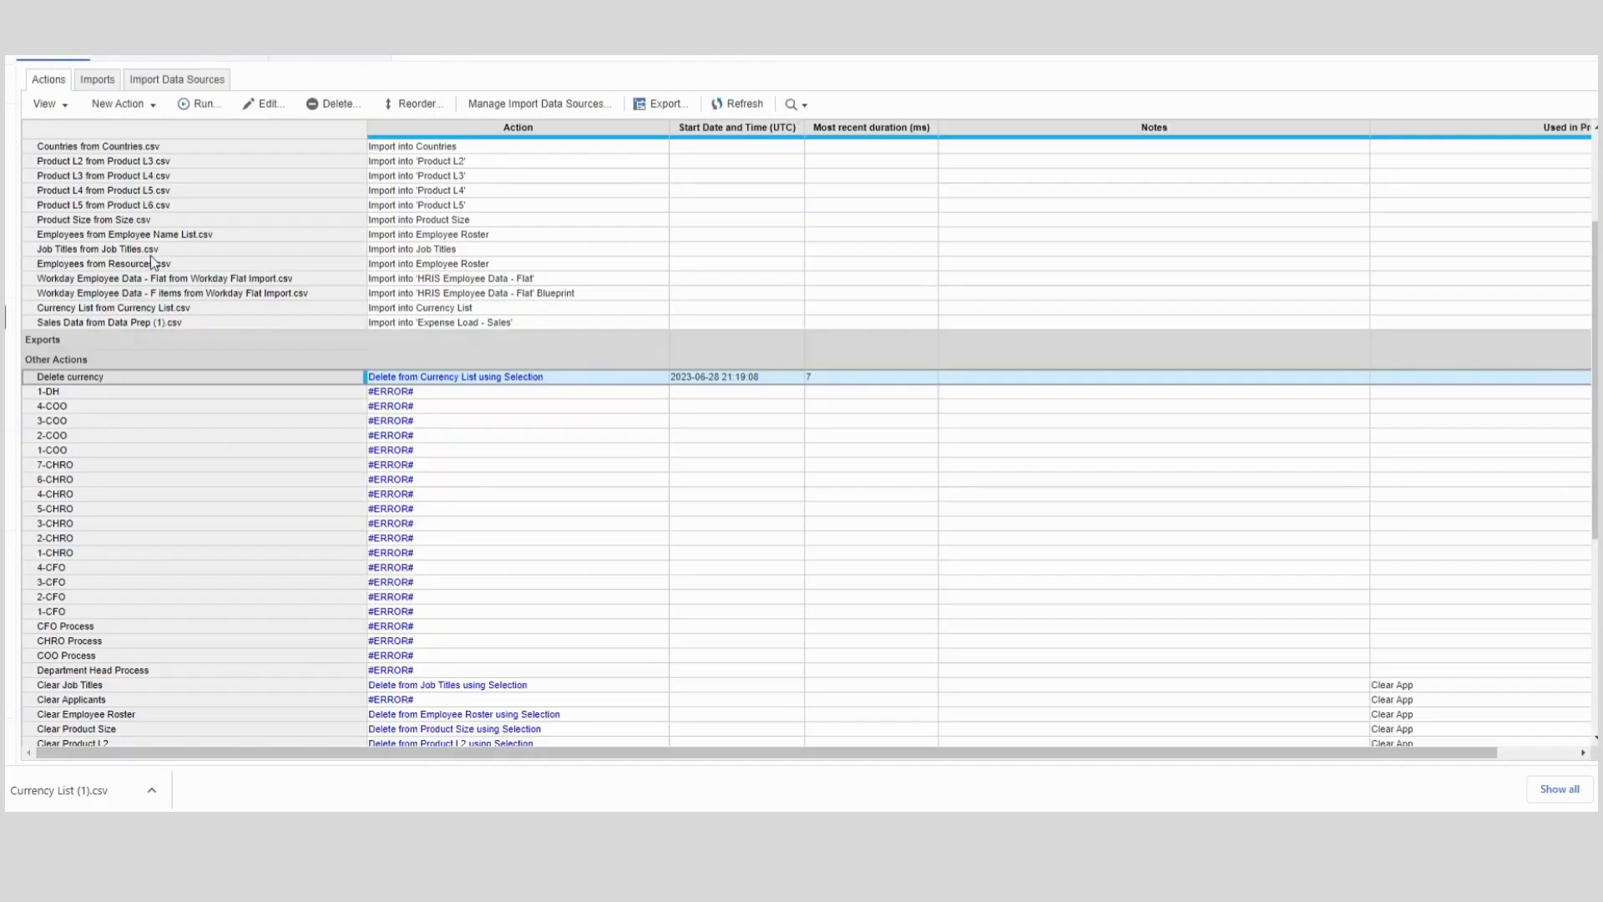
click(103, 373)
click(186, 106)
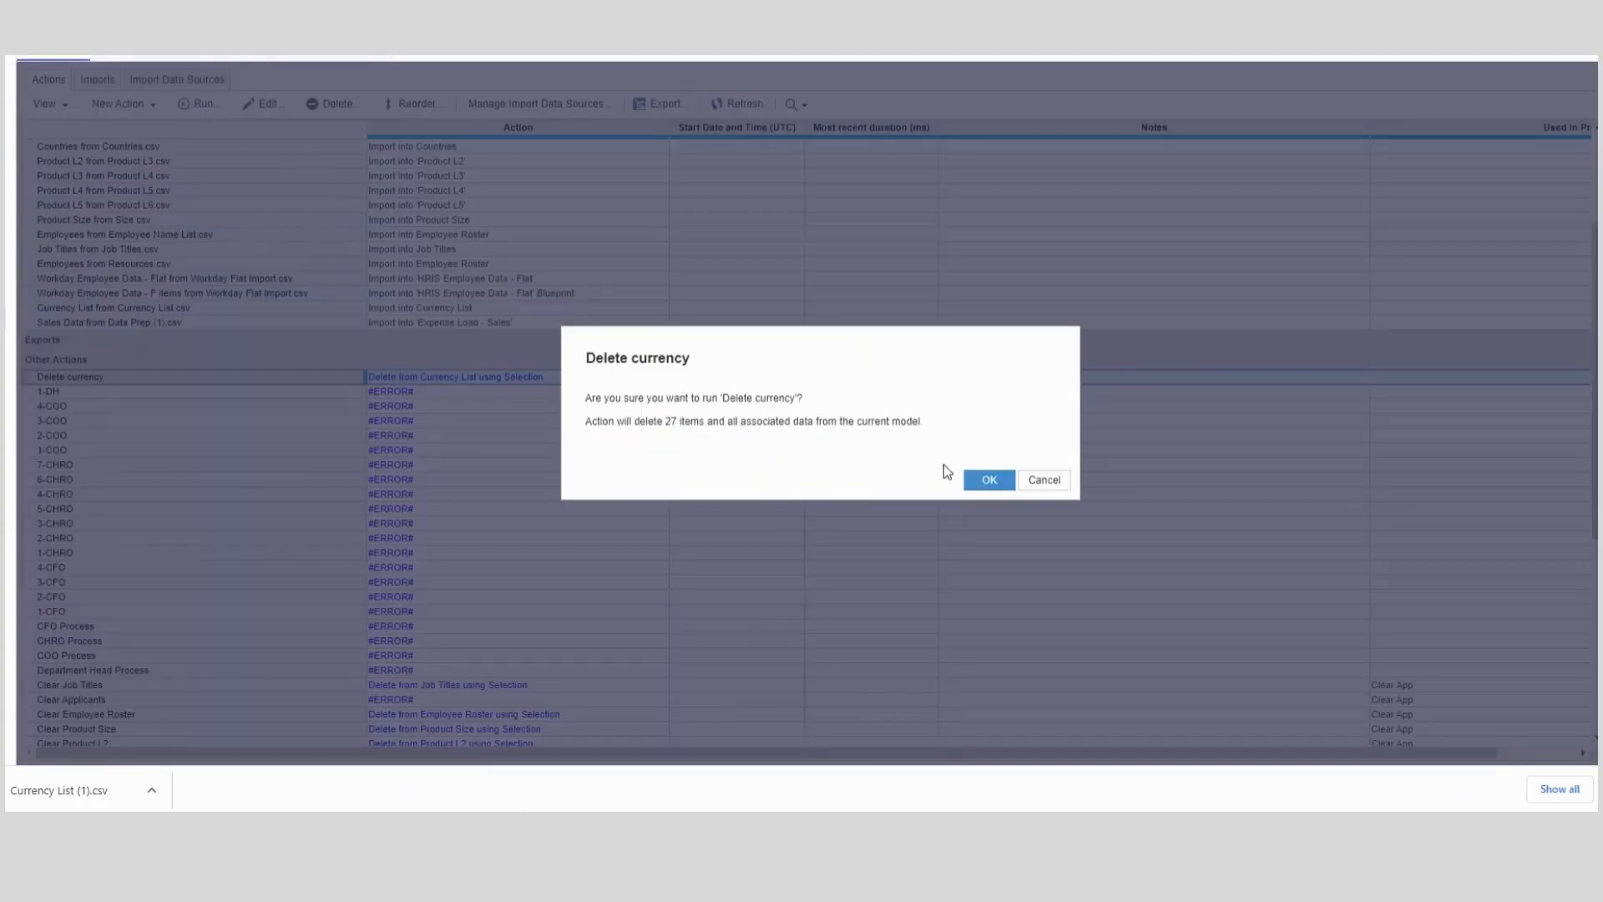
click(974, 481)
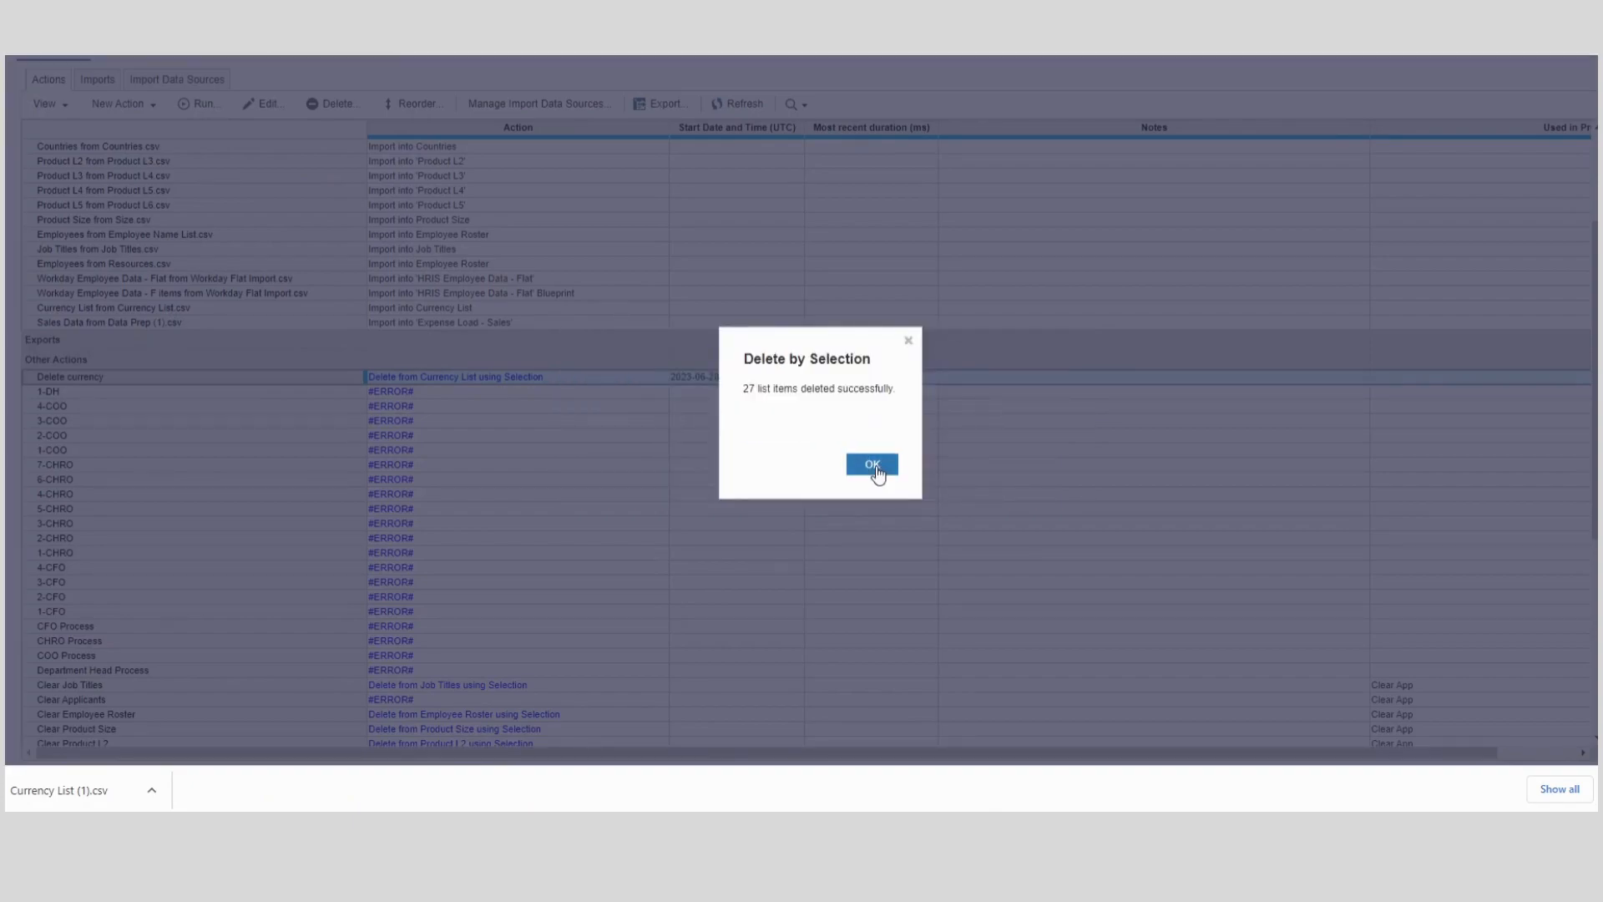
click(873, 466)
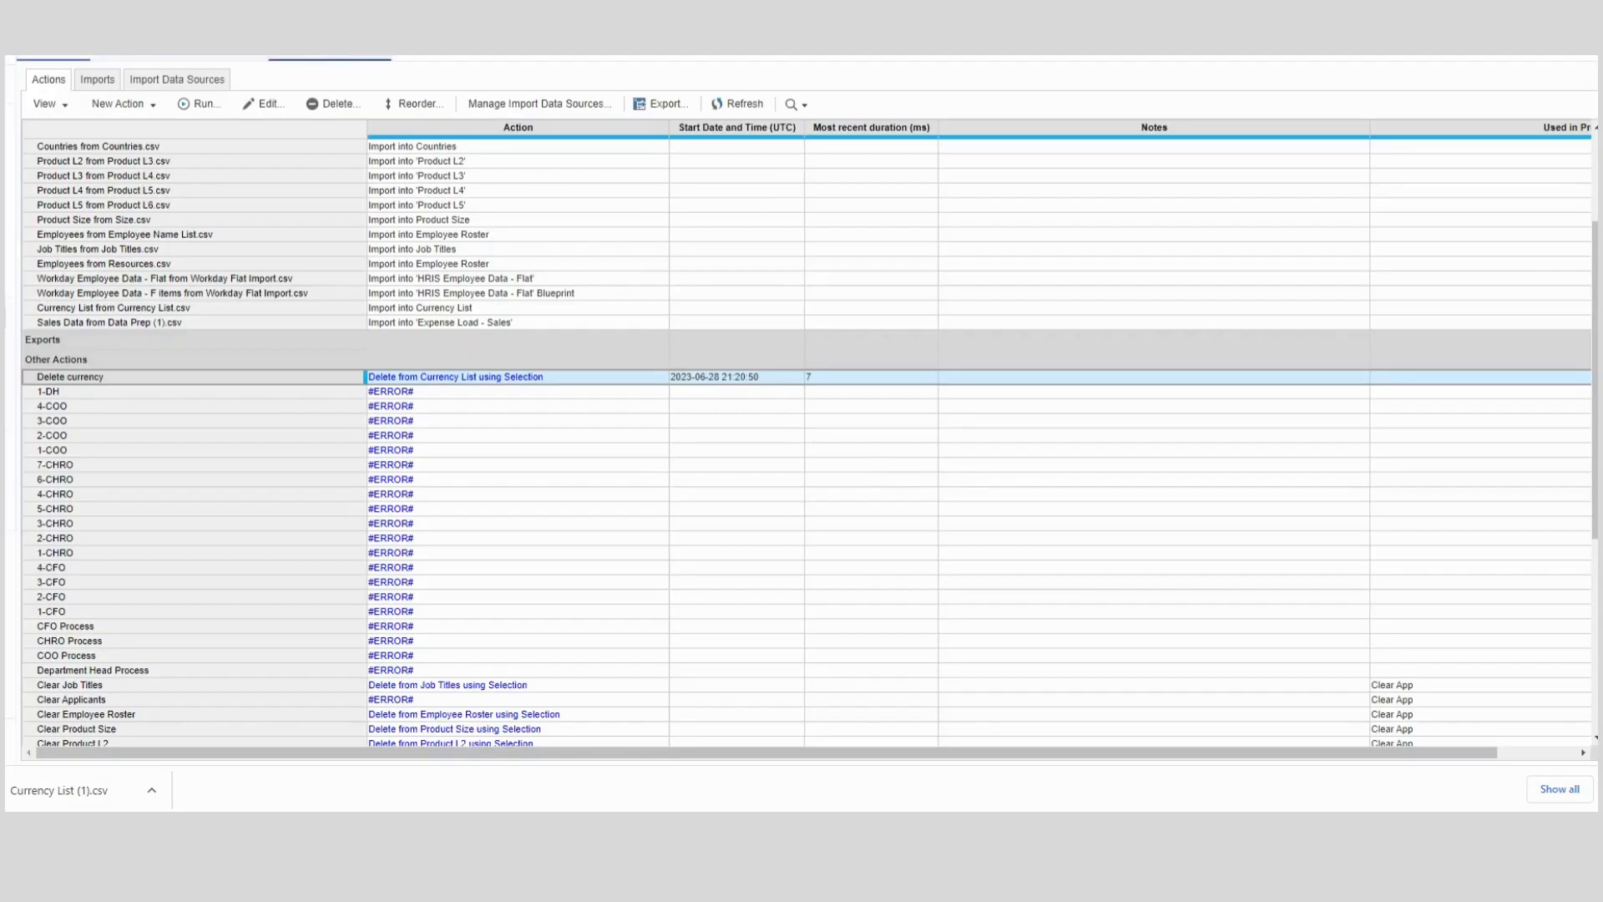
Inspect Currency List in its tree and grid views to verify the full deletion
click(322, 56)
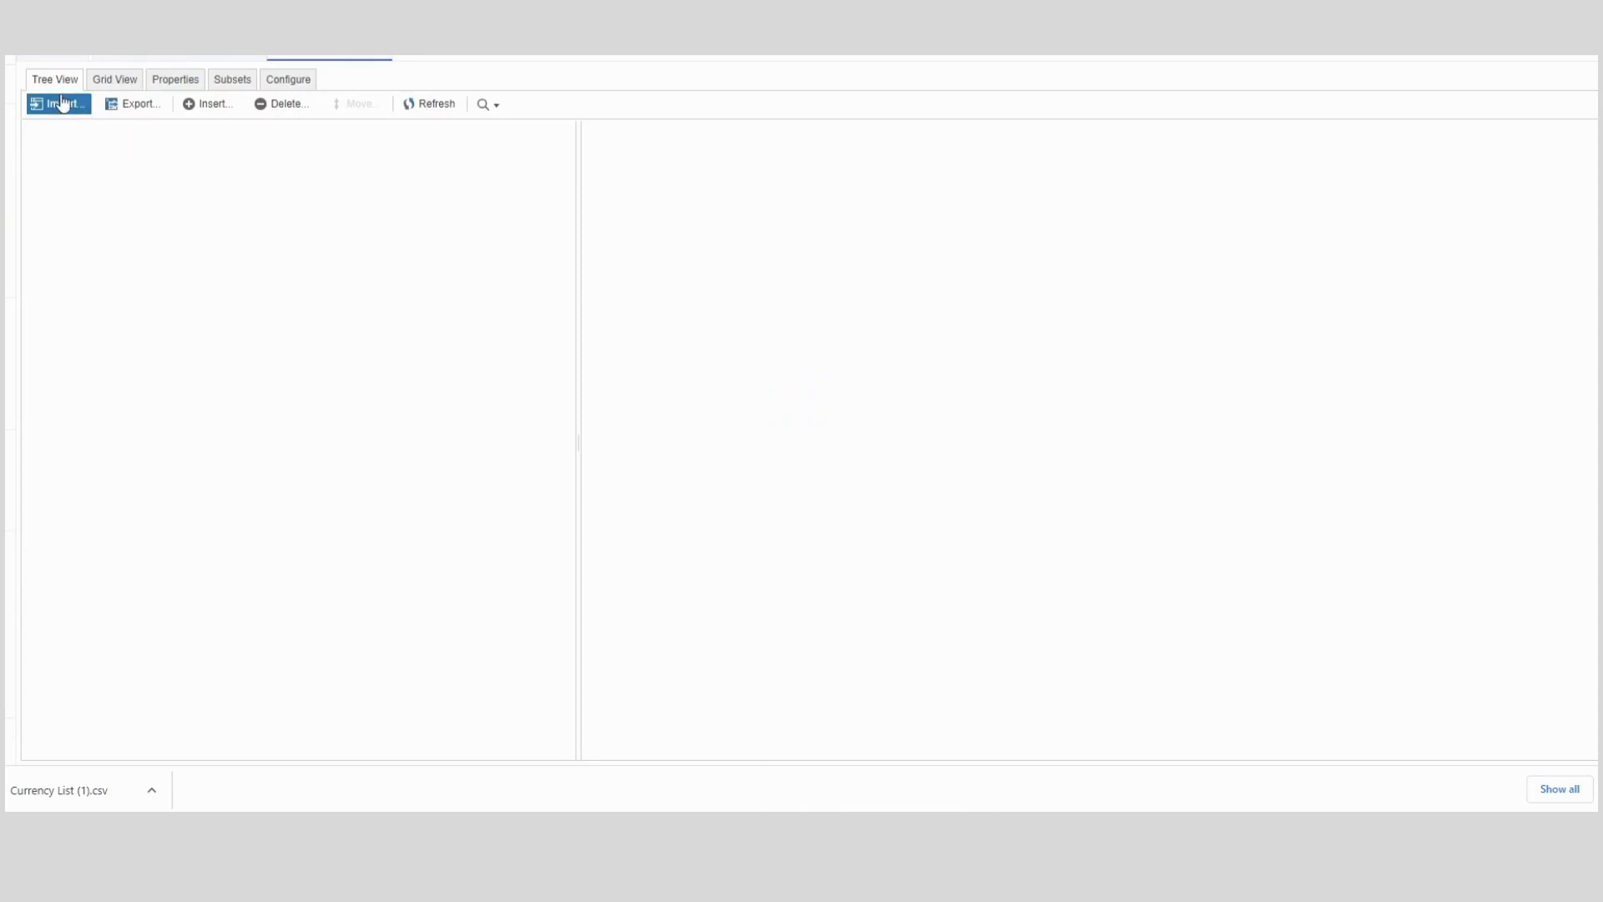
click(117, 77)
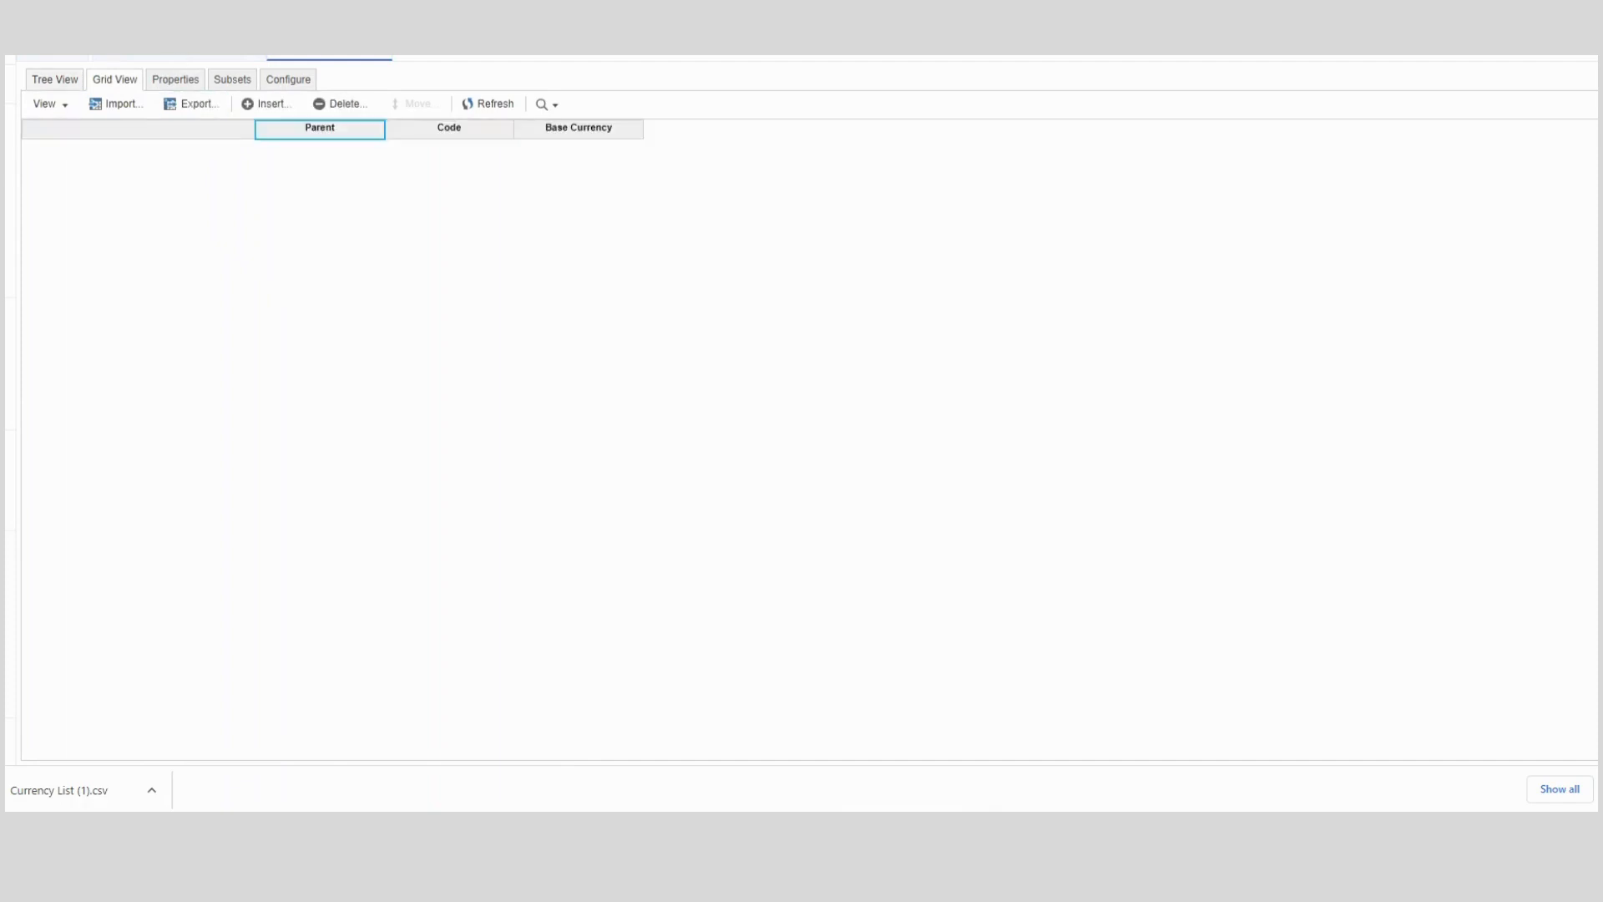